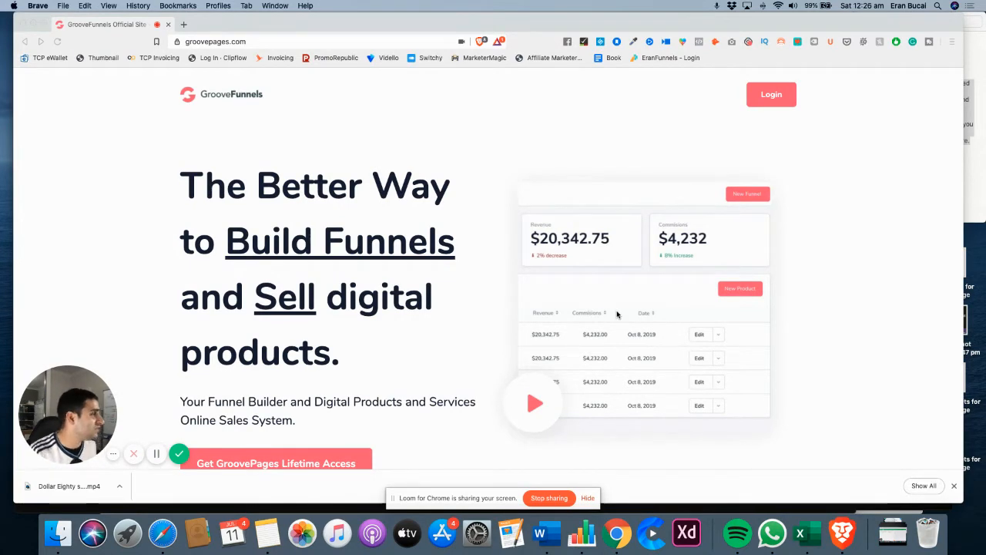
# Check the current date through the menu bar clock
pyautogui.click(830, 5)
pyautogui.click(831, 5)
pyautogui.click(858, 6)
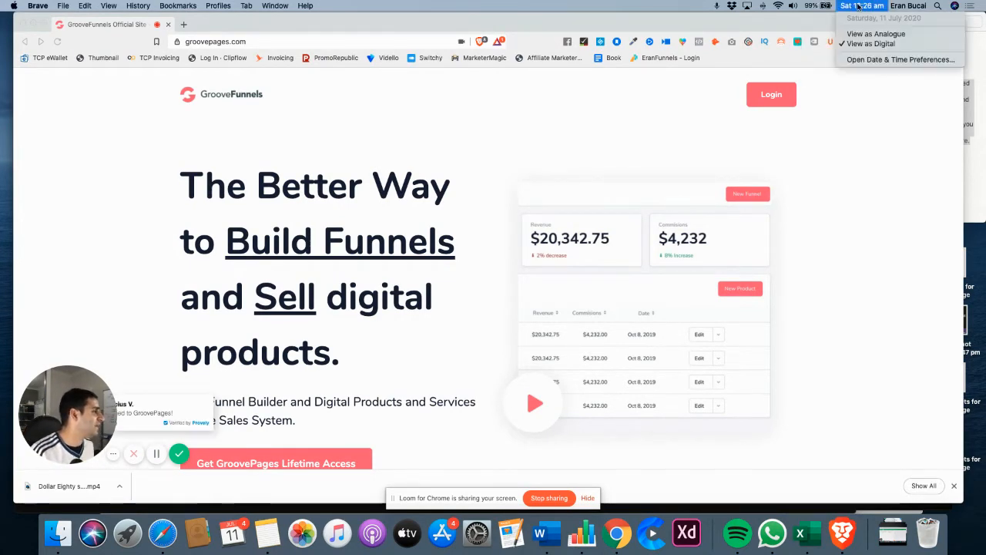
pyautogui.click(497, 124)
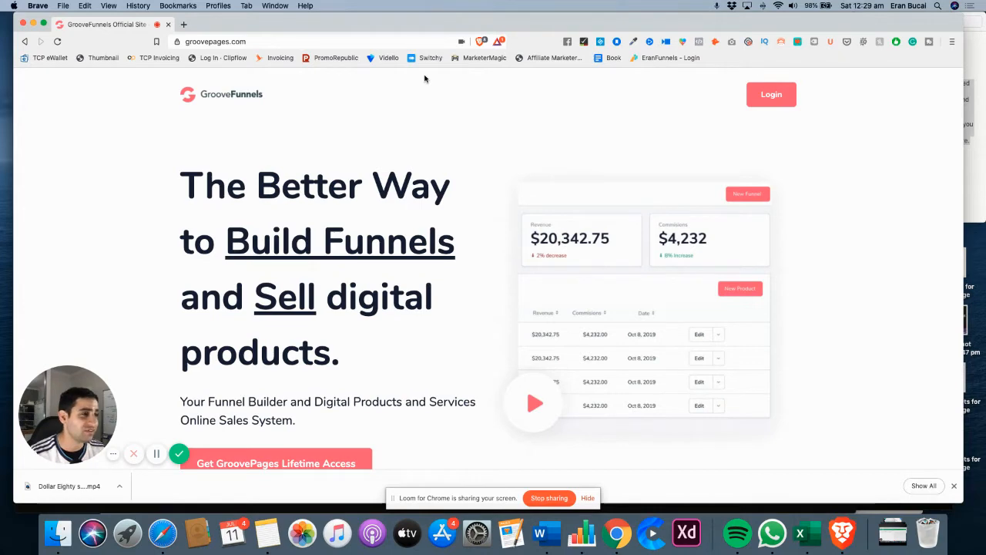
# Look through the GroovePages homepage, including the lifetime access offer, the funnel-building tools list and the testimonials
pyautogui.scroll(-5, 344, 110)
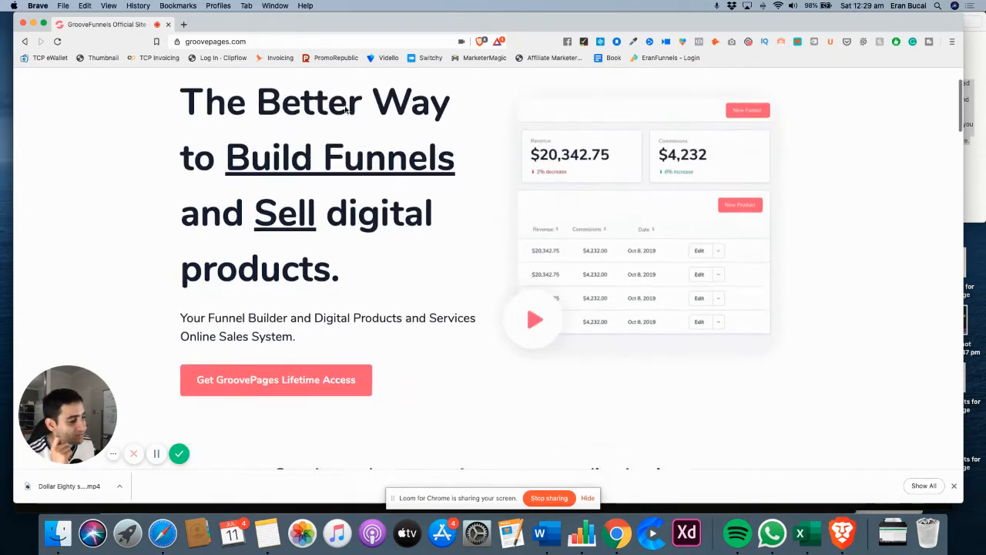
pyautogui.scroll(-5, 344, 109)
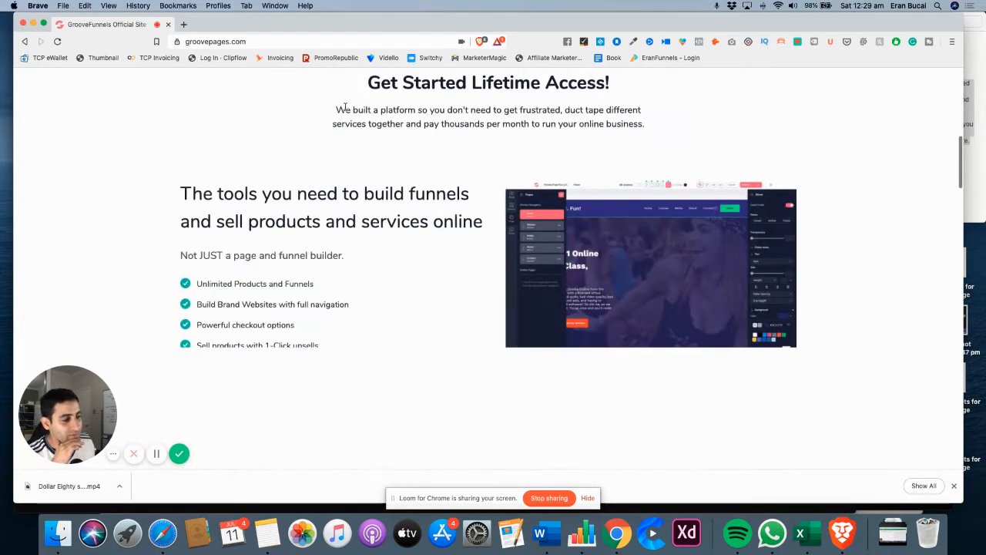
pyautogui.scroll(-1, 344, 106)
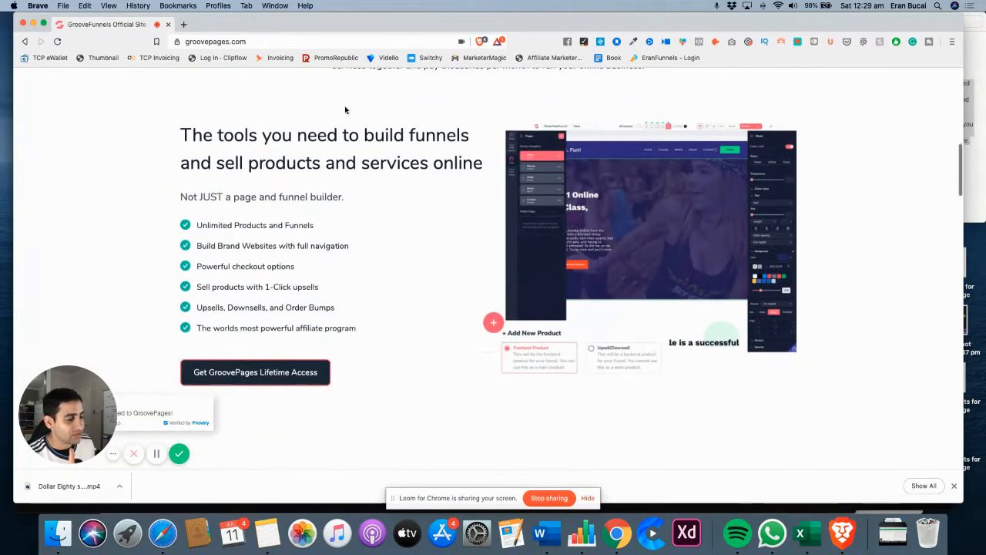
pyautogui.scroll(-1, 345, 107)
pyautogui.scroll(-6, 345, 106)
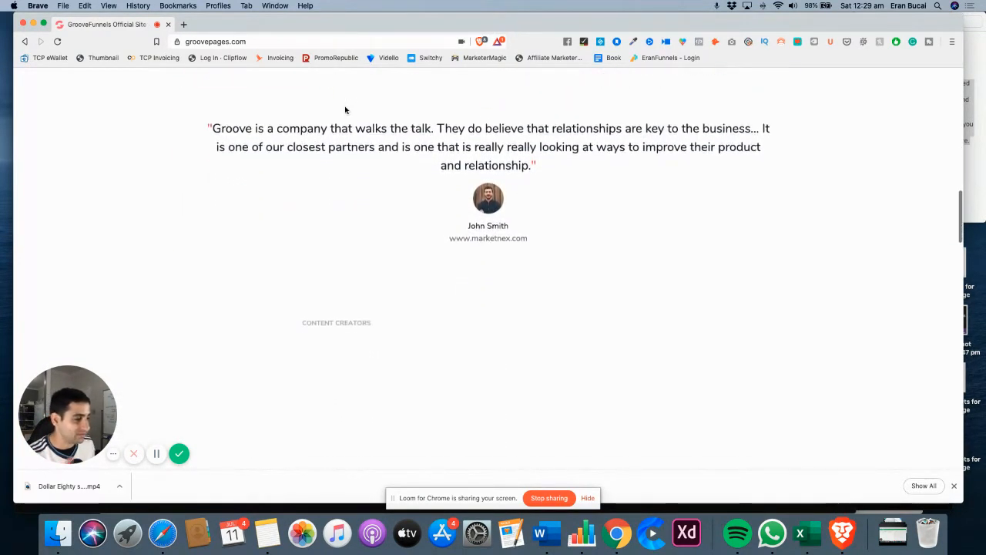
pyautogui.scroll(8, 345, 109)
pyautogui.scroll(10, 346, 109)
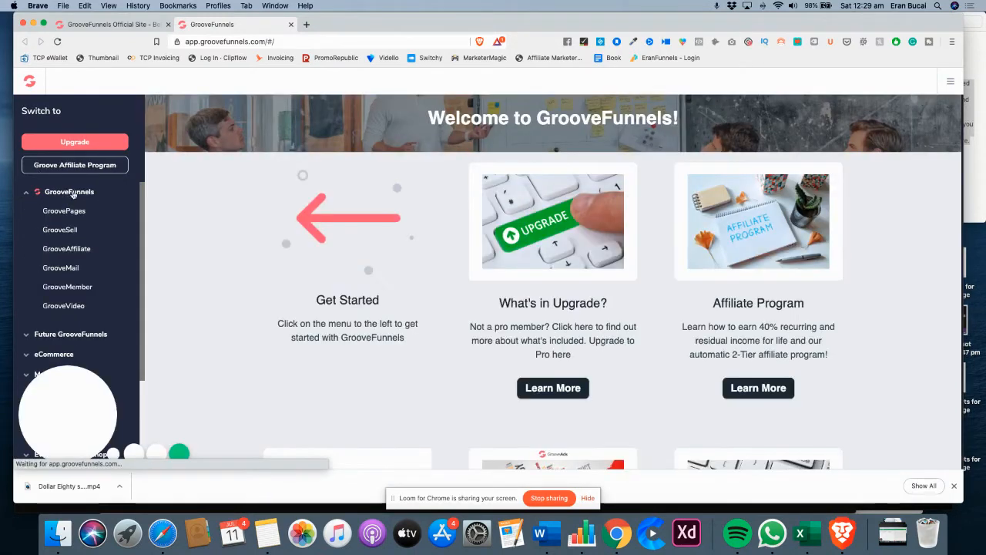
# Open GrooveSell from the dashboard and log in to GrooveFunnels with the saved account email and password
pyautogui.click(68, 230)
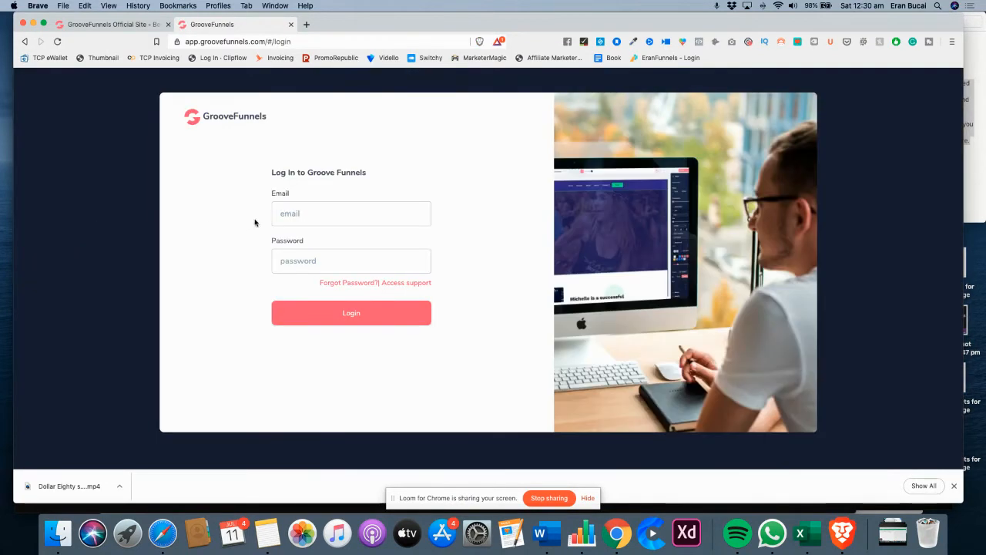
pyautogui.click(293, 214)
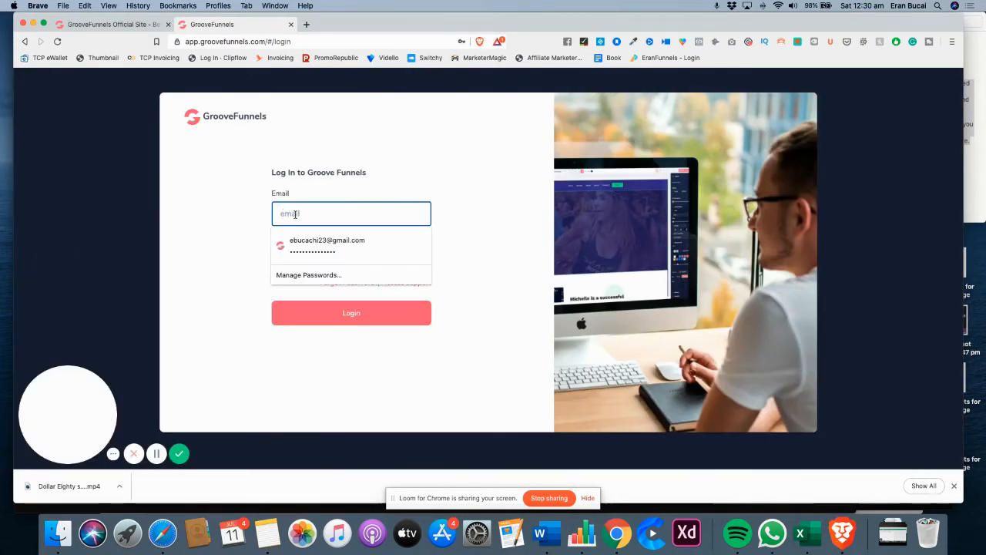
pyautogui.click(305, 235)
pyautogui.click(351, 312)
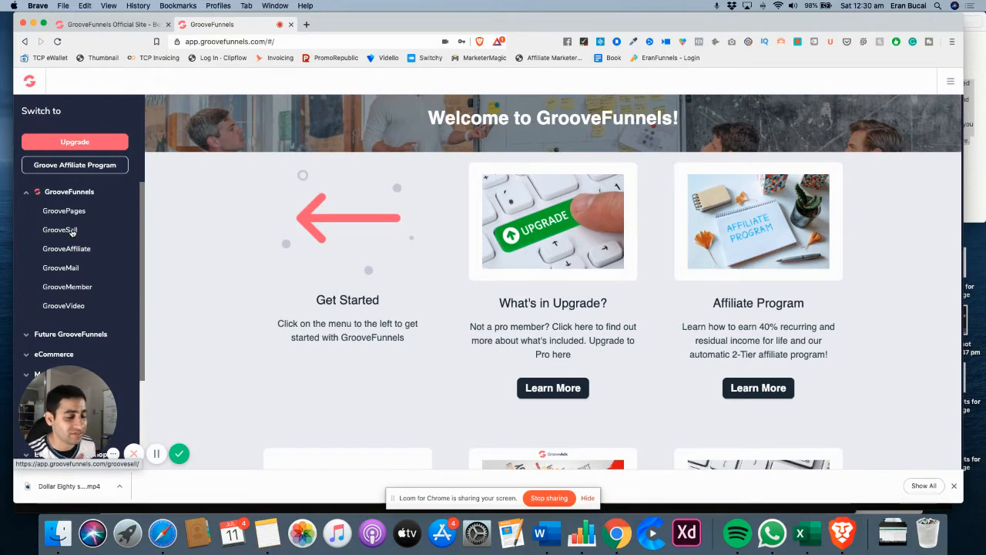
# Open the ActiveCampaign pricing page (activecampaign.com/pricing) in a new browser tab
pyautogui.click(306, 25)
pyautogui.write('activecampaign.com')
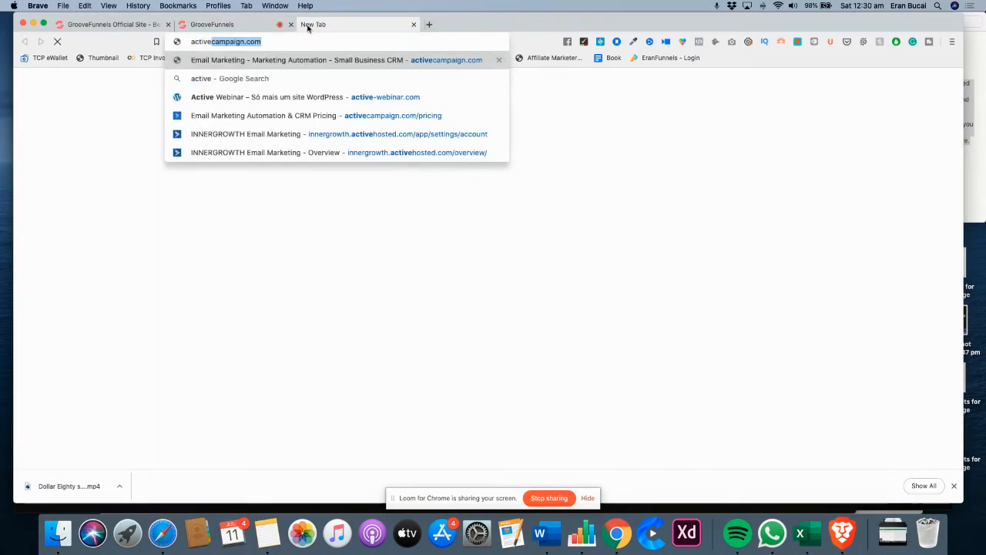
pyautogui.press('Down')
pyautogui.press('Down')
pyautogui.press('Return')
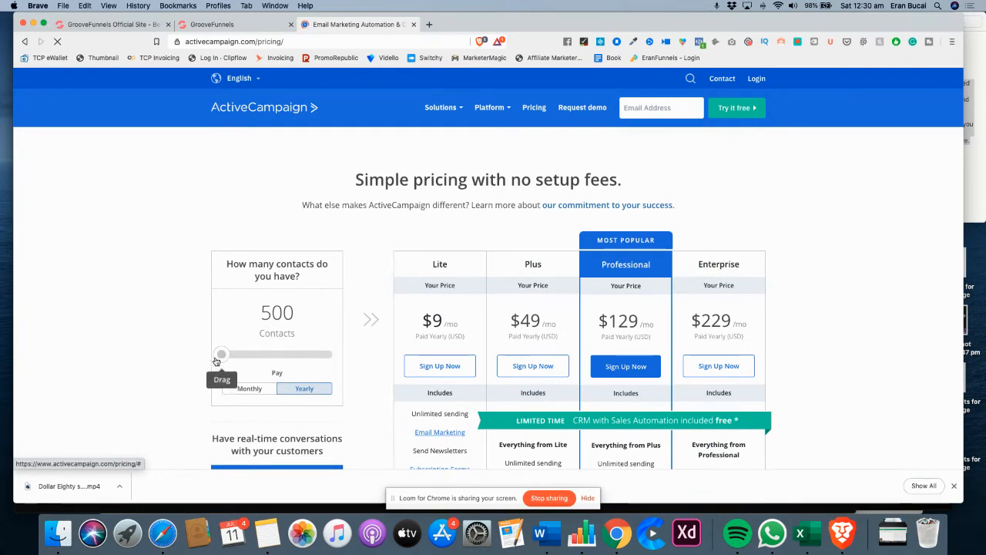
# Set the ActiveCampaign pricing calculator to 25,000 contacts with monthly payment
pyautogui.moveTo(220, 354); pyautogui.dragTo(295, 354)
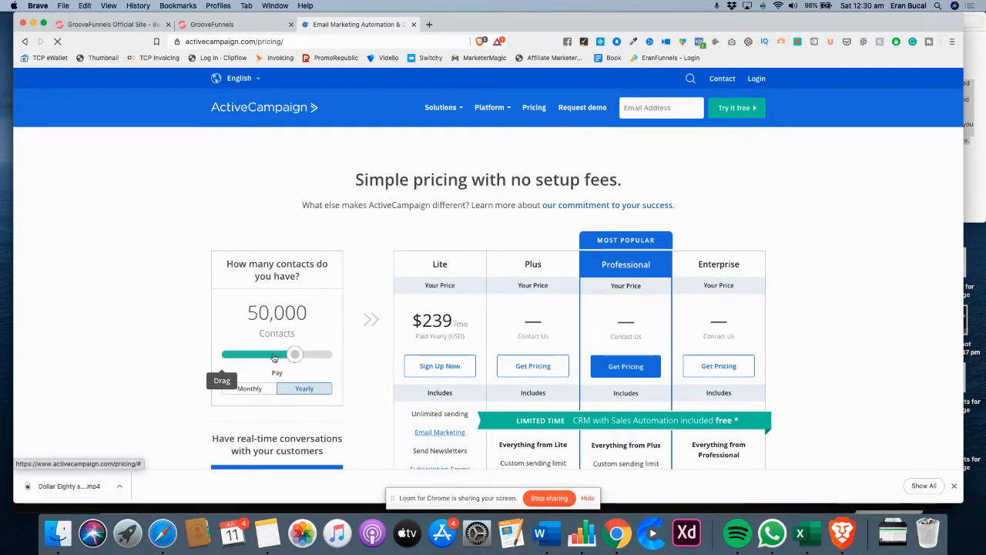
pyautogui.click(273, 355)
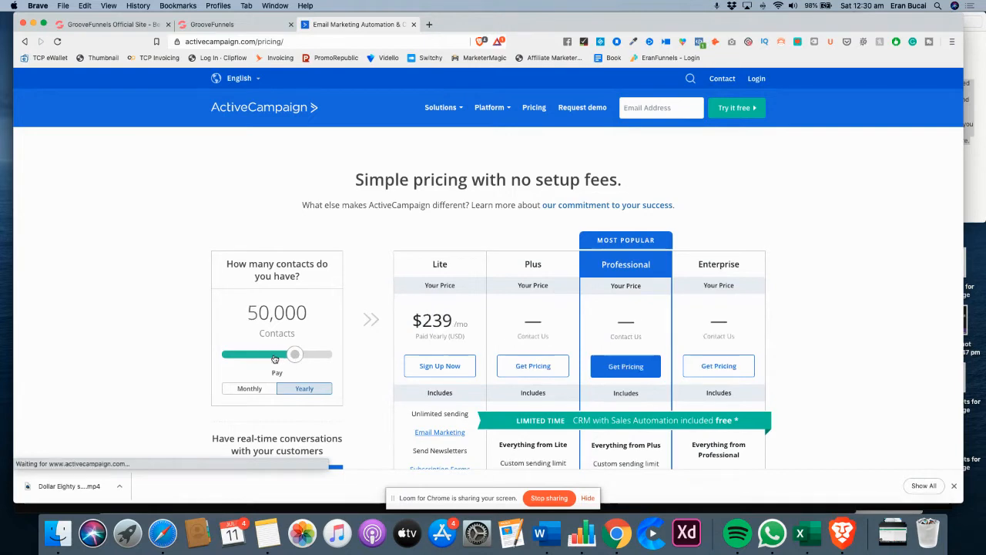
pyautogui.click(275, 356)
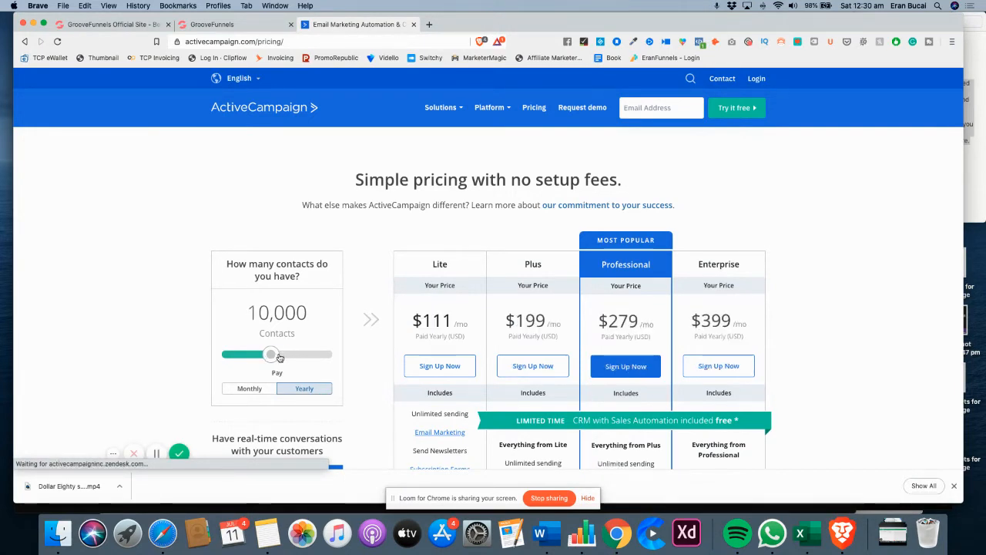
pyautogui.click(289, 357)
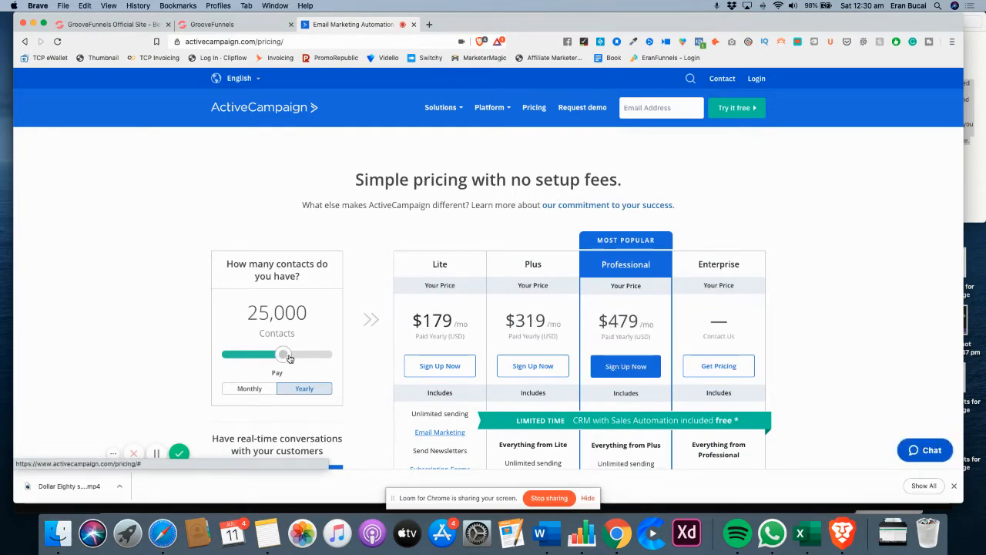
pyautogui.click(264, 390)
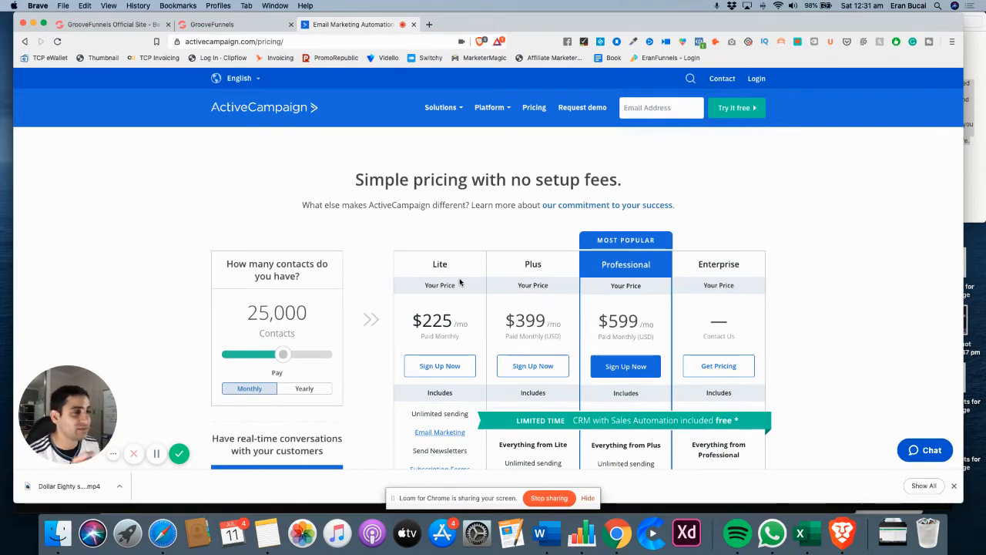
# Return to the GrooveFunnels dashboard and open its upgrade offer page
pyautogui.click(245, 26)
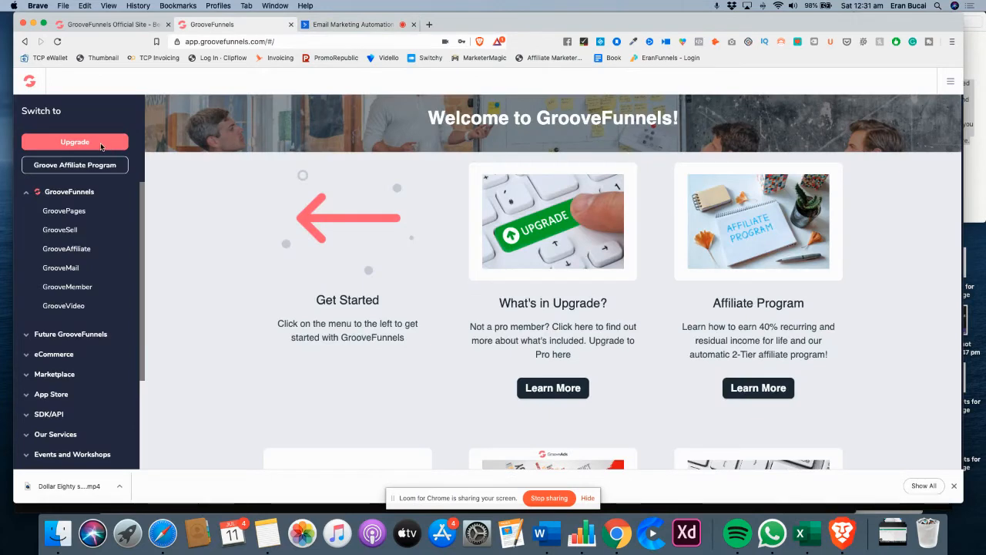
pyautogui.click(101, 146)
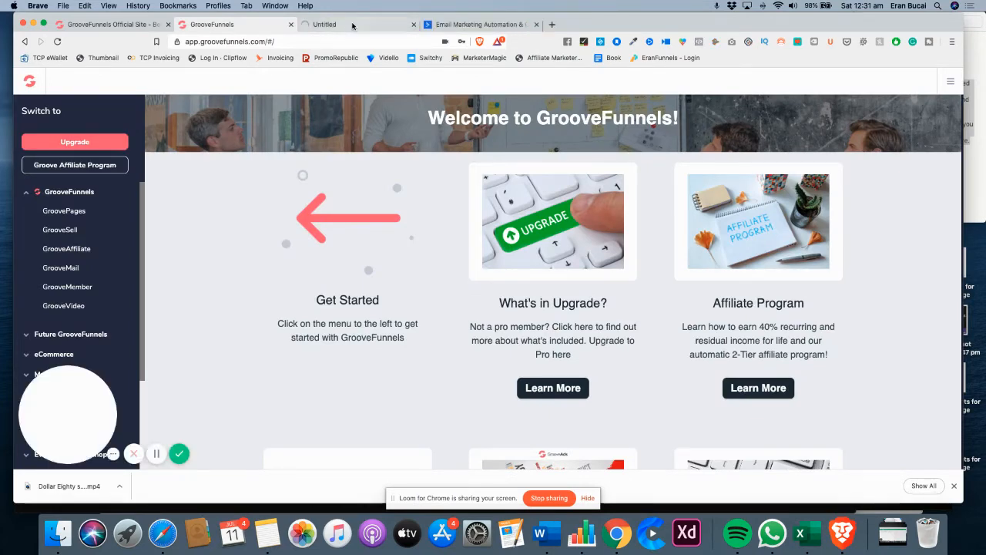
pyautogui.click(353, 26)
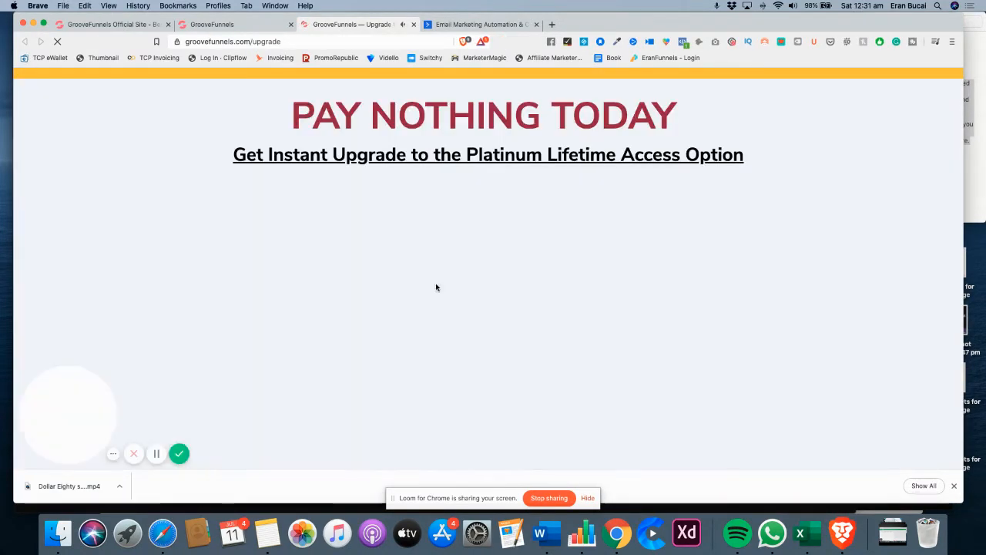
# Examine the upgrade page's Platinum lifetime features, Pro versus Basic Lite comparison, development timeline and payment plan options
pyautogui.scroll(-5, 436, 286)
pyautogui.scroll(-2, 434, 285)
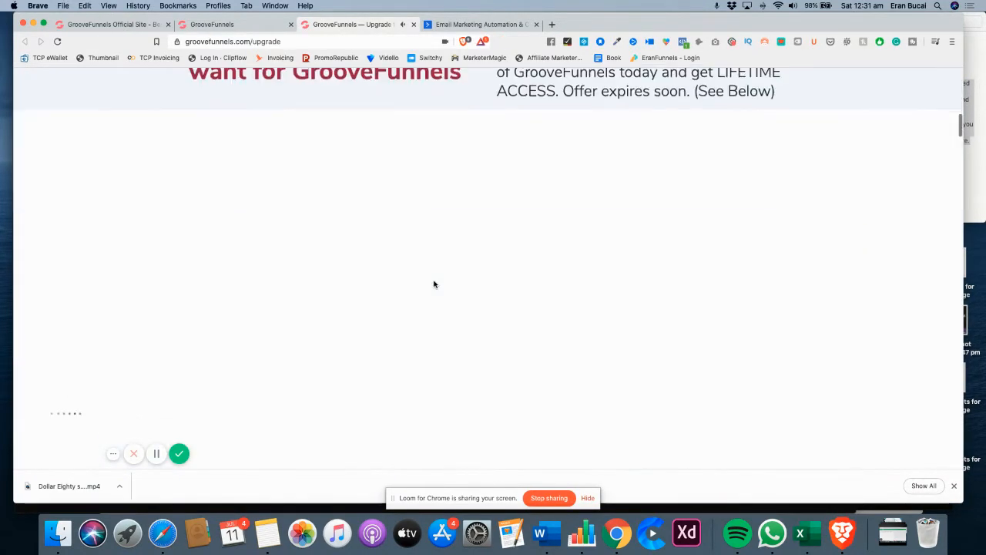
pyautogui.scroll(-1, 433, 285)
pyautogui.scroll(-10, 434, 284)
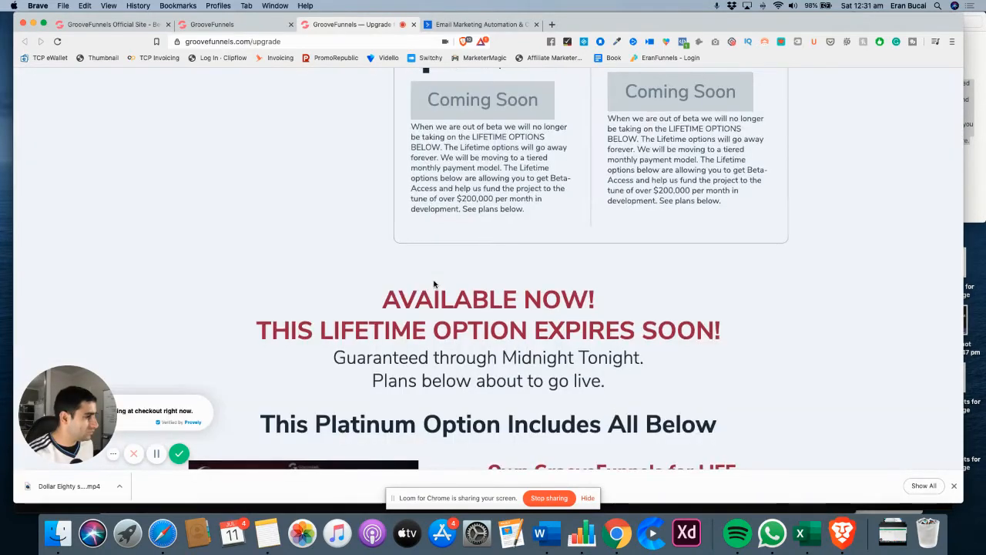
pyautogui.scroll(-5, 434, 284)
pyautogui.scroll(-6, 434, 285)
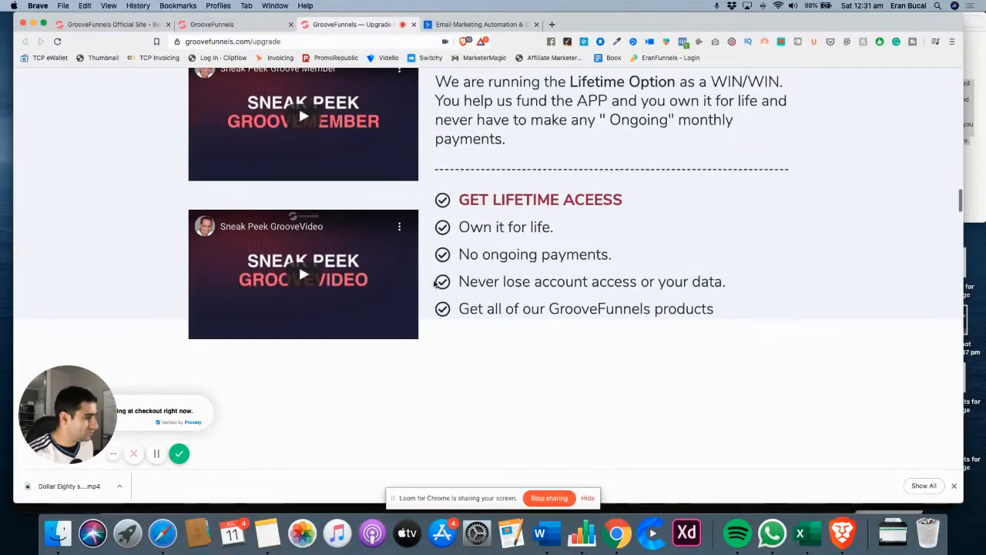
pyautogui.scroll(-4, 434, 284)
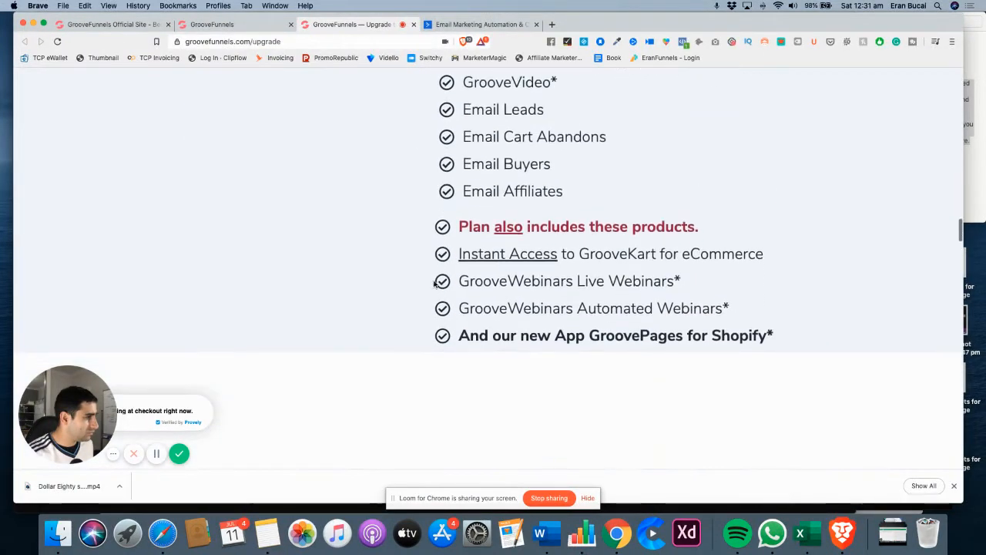
pyautogui.scroll(-5, 434, 284)
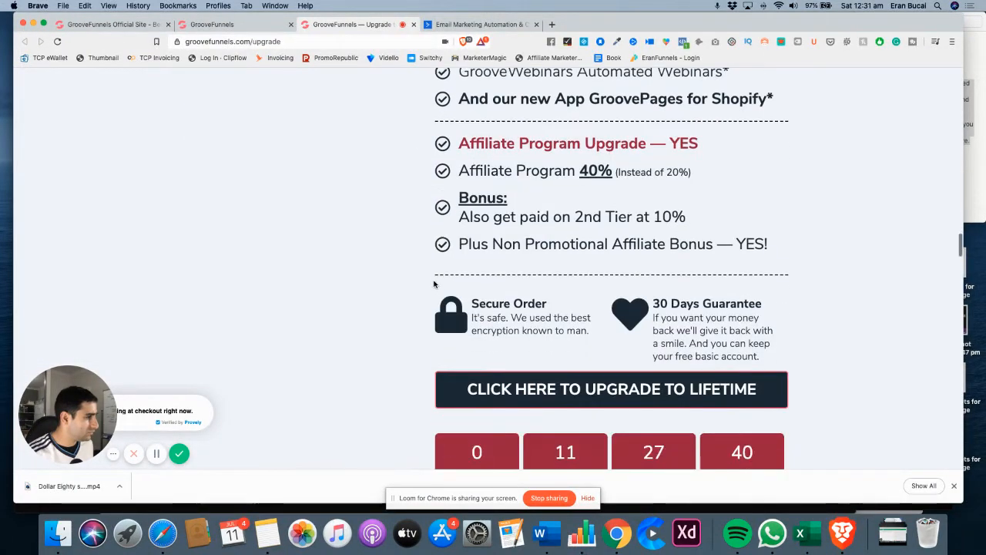
pyautogui.scroll(-1, 434, 284)
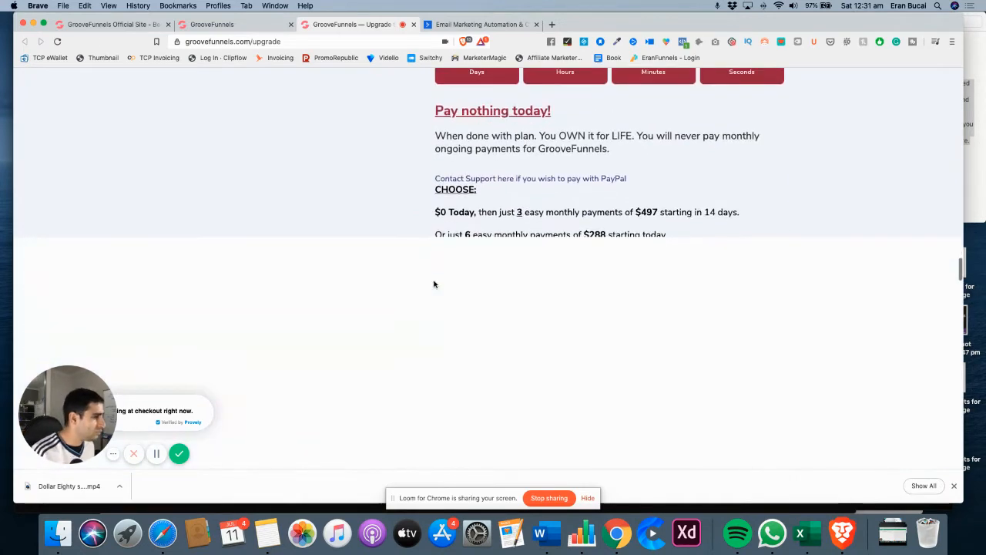
pyautogui.scroll(-8, 434, 284)
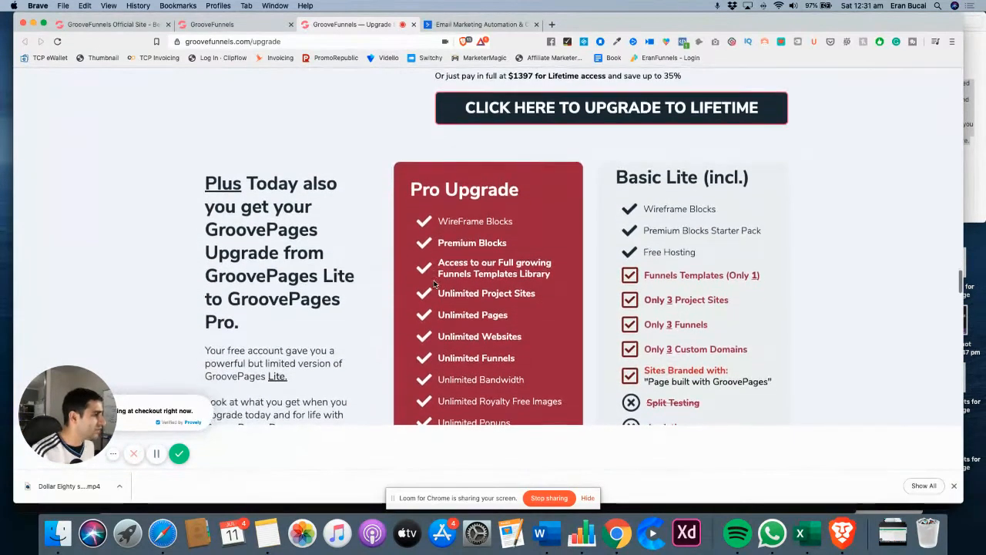
pyautogui.scroll(-5, 434, 285)
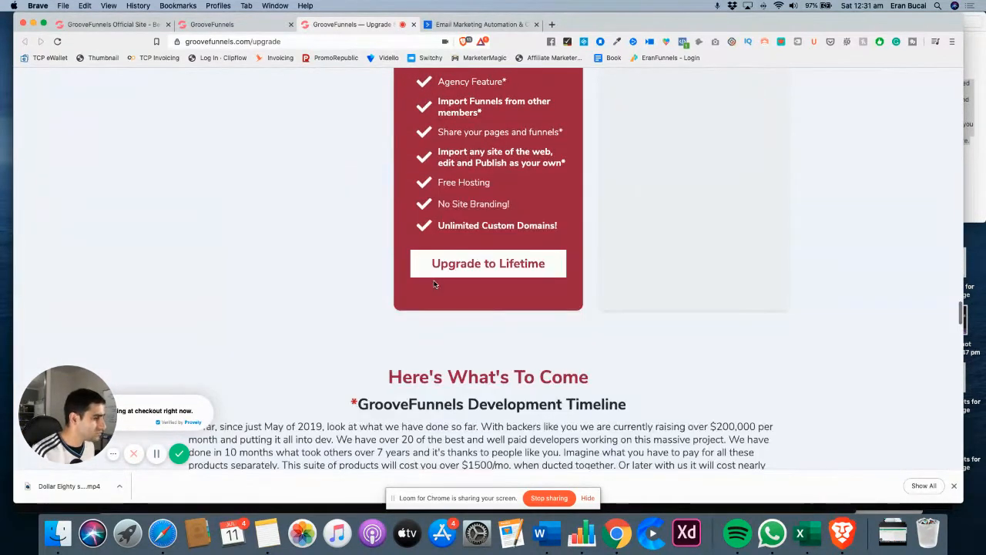
pyautogui.scroll(-3, 434, 285)
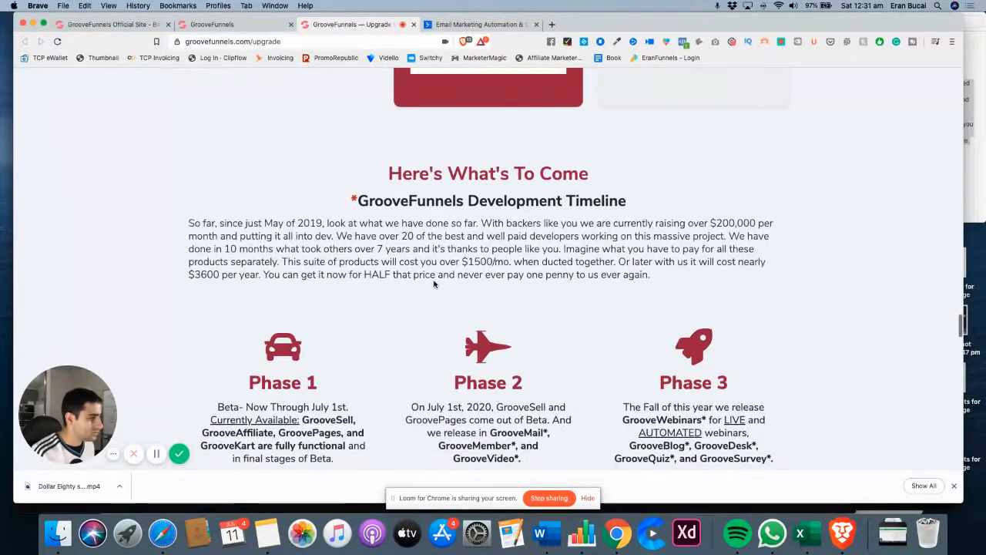
pyautogui.scroll(-5, 434, 284)
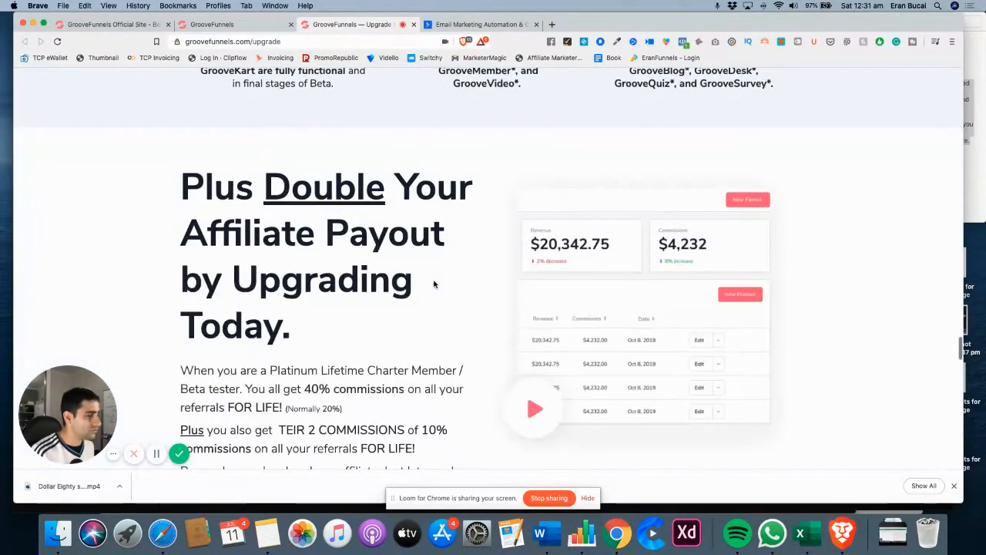
pyautogui.scroll(10, 434, 285)
pyautogui.scroll(-6, 434, 284)
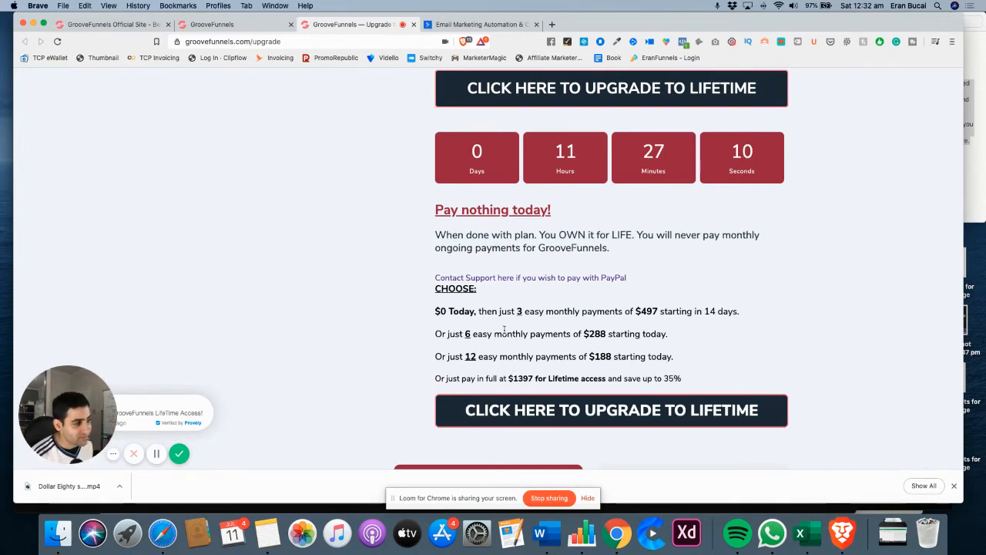
# Go back to the GrooveFunnels dashboard and expand the Future GrooveFunnels group to review its upcoming apps
pyautogui.click(216, 26)
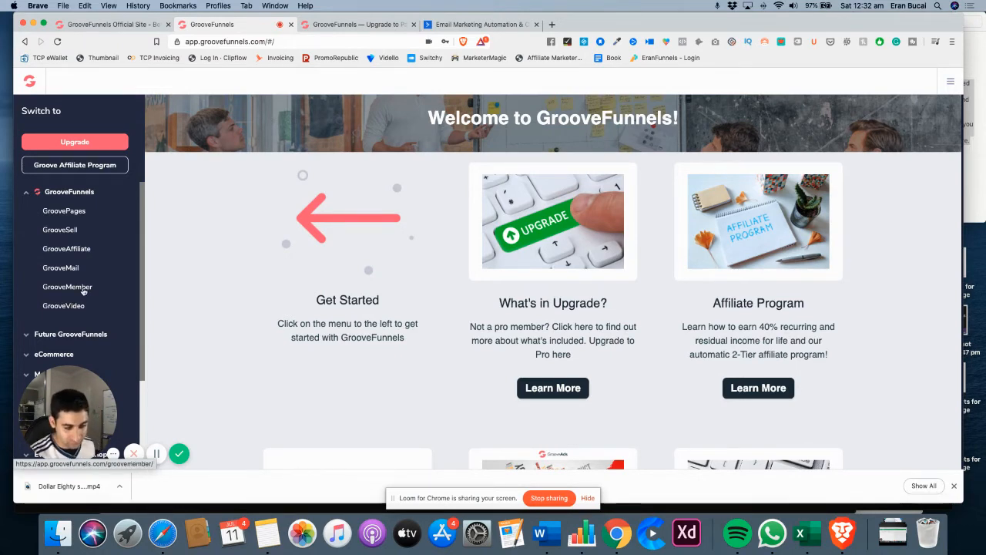
pyautogui.scroll(-3, 83, 289)
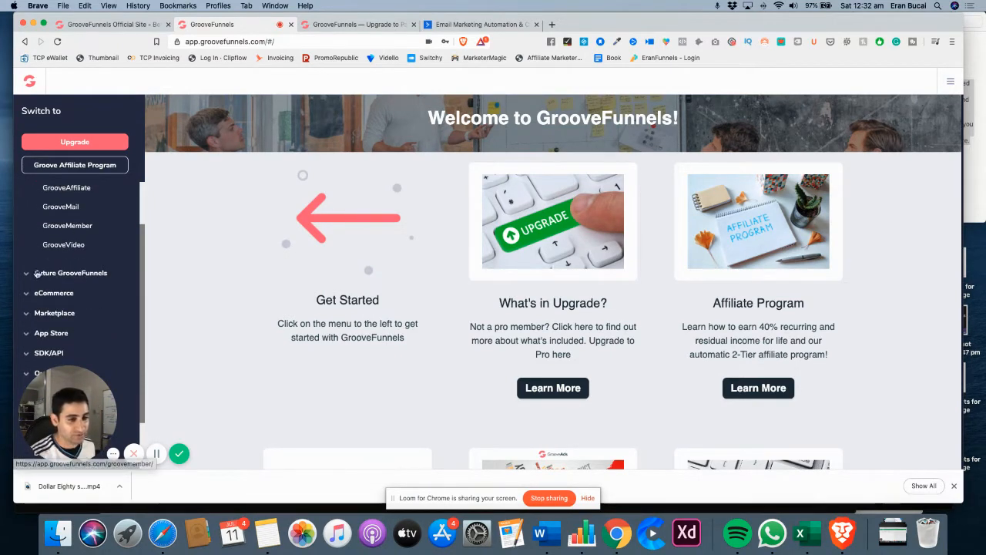
pyautogui.scroll(-3, 70, 262)
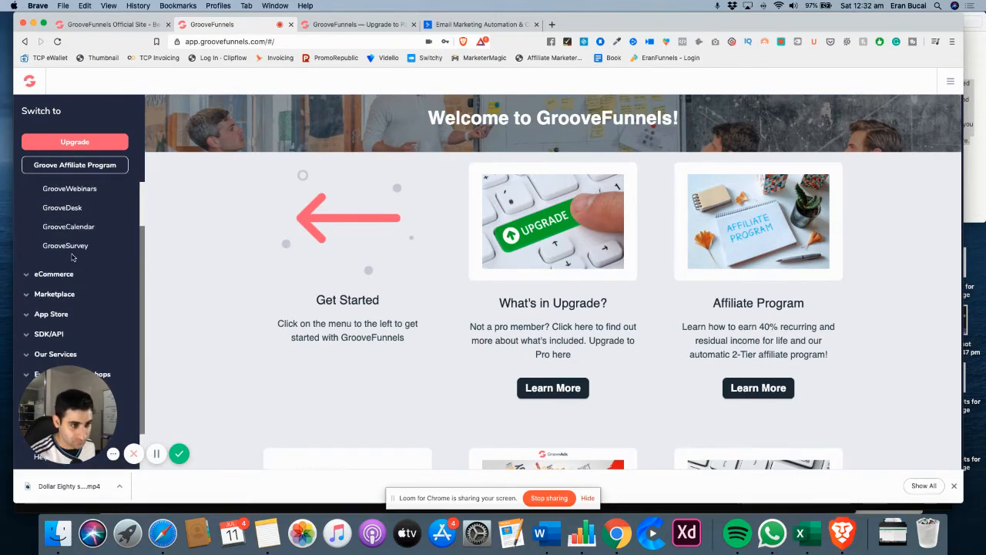
pyautogui.scroll(3, 72, 257)
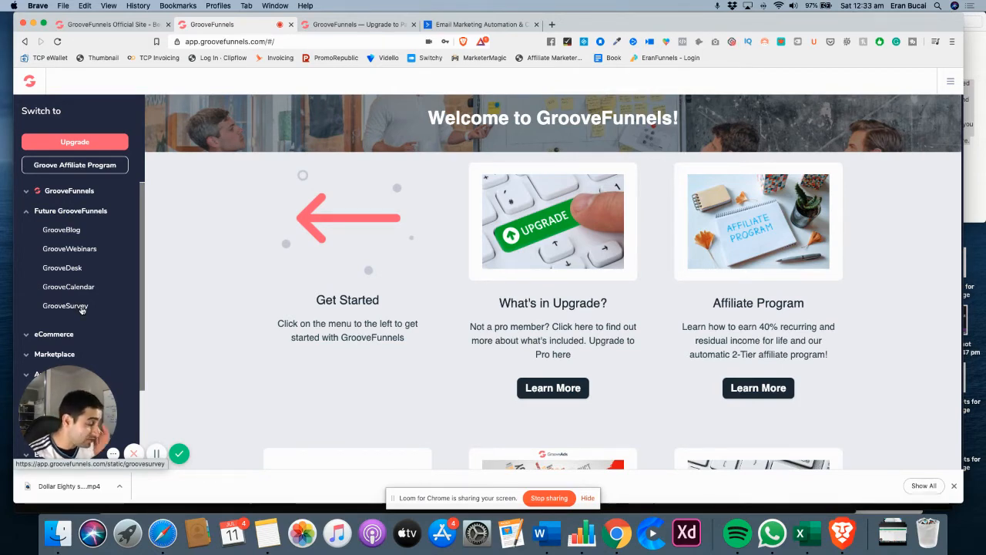
# Review the dashboard's remaining app categories, expanding the GrooveFunnels group and the eCommerce group to see their apps
pyautogui.scroll(-3, 115, 306)
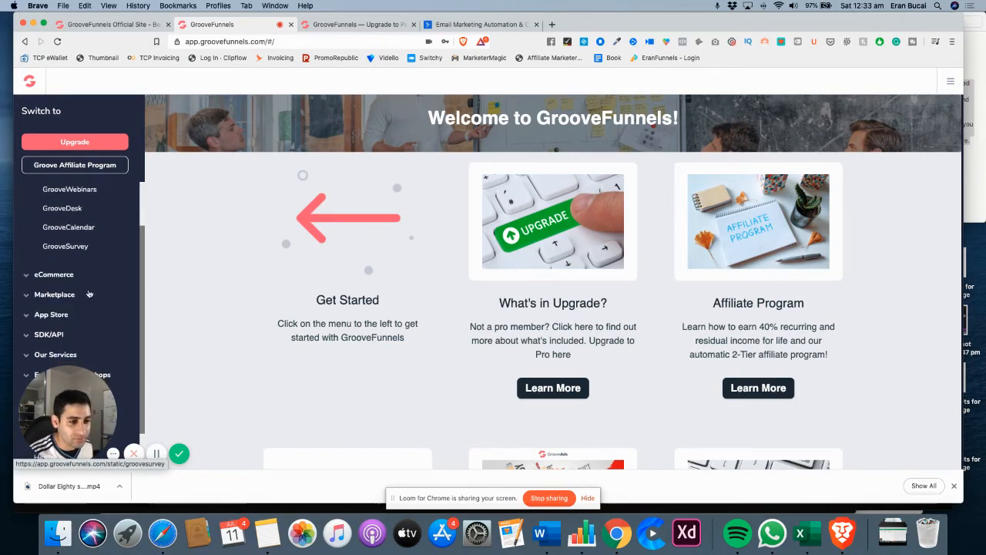
pyautogui.scroll(-1, 103, 319)
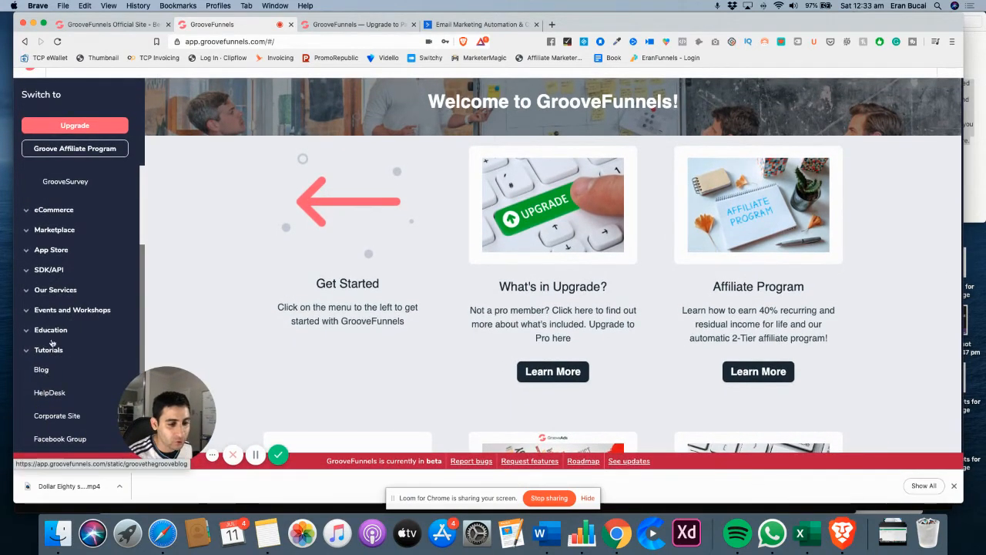
pyautogui.scroll(3, 25, 238)
pyautogui.click(26, 175)
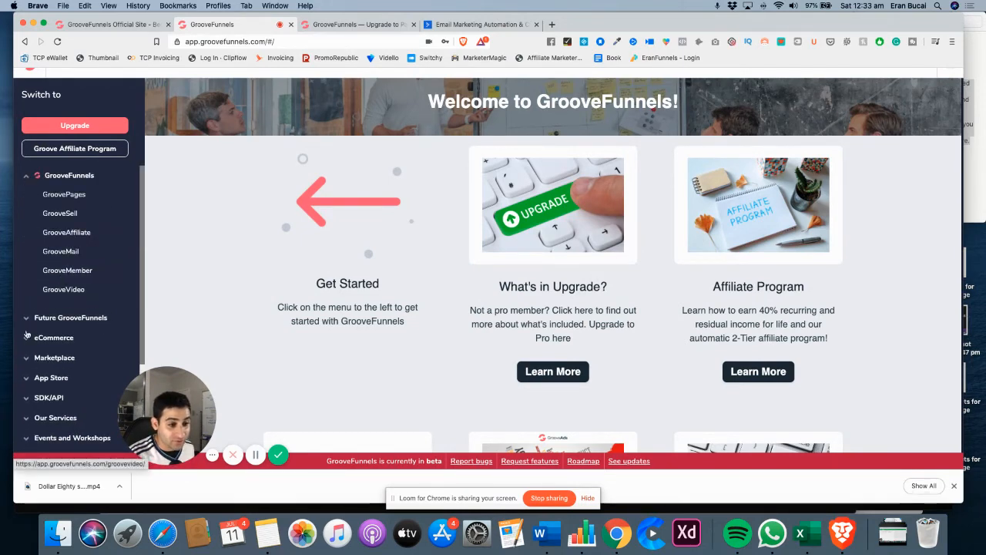
pyautogui.click(26, 338)
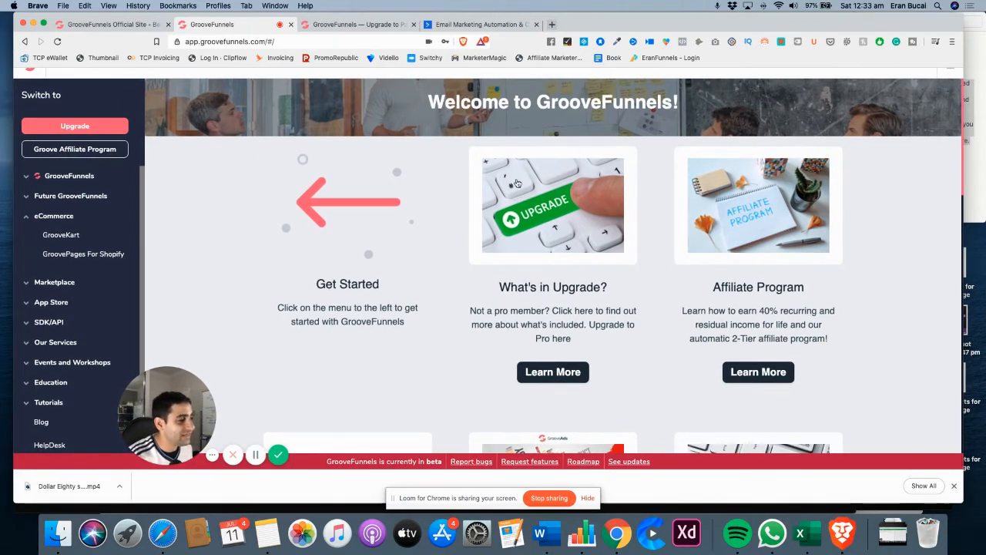
# Search for "google docs" in a new browser tab and open a blank Google Docs document
pyautogui.click(551, 27)
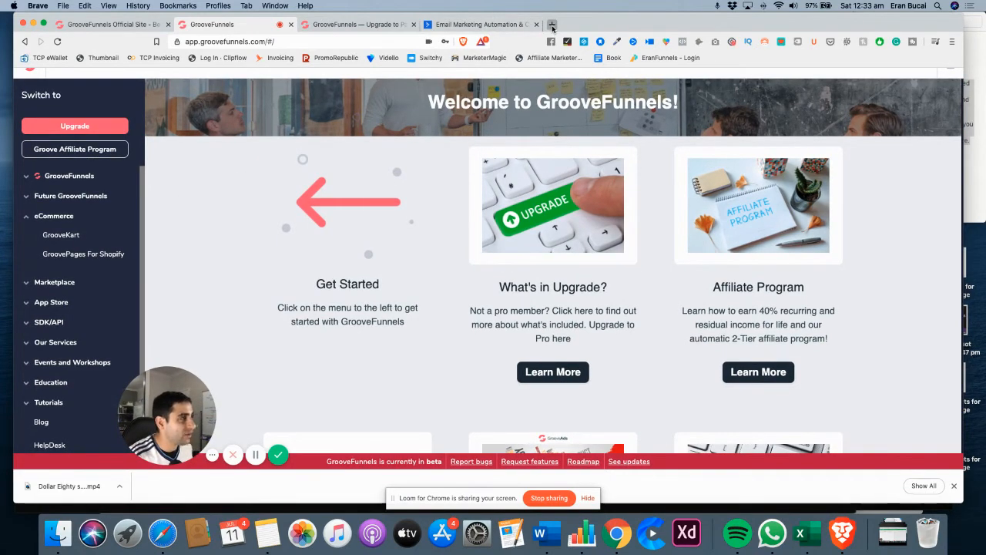
pyautogui.write('goog')
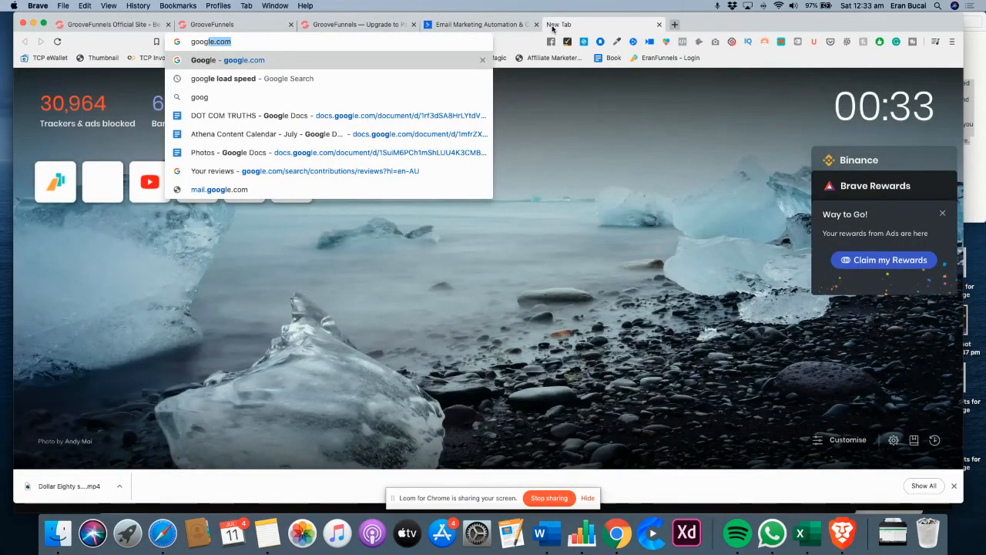
pyautogui.write('le.')
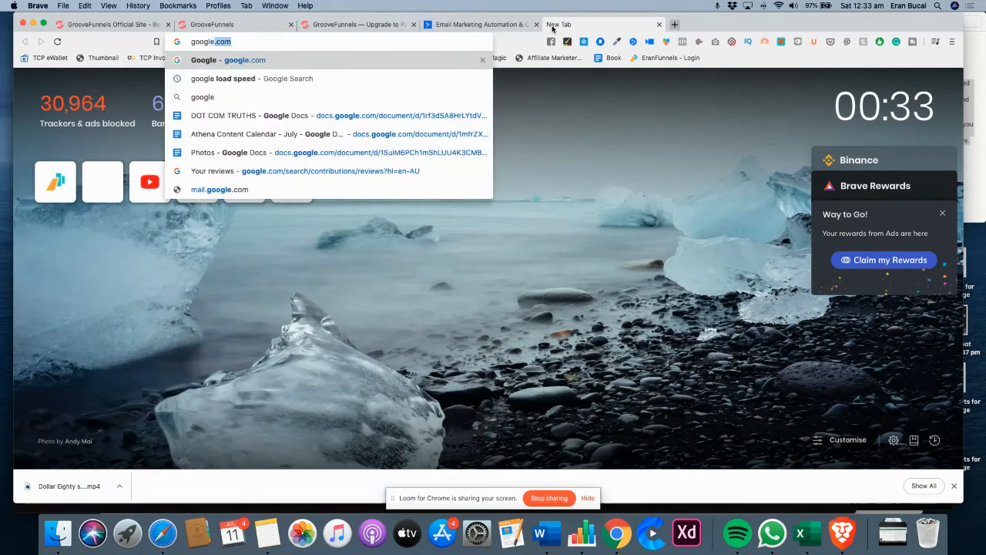
pyautogui.press('BackSpace')
pyautogui.press('BackSpace')
pyautogui.write('docs')
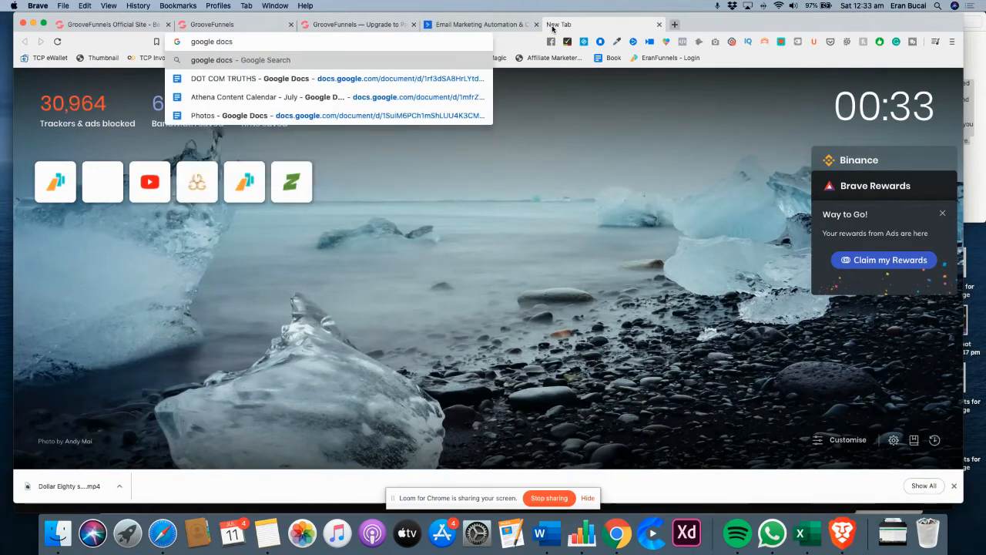
pyautogui.press('Return')
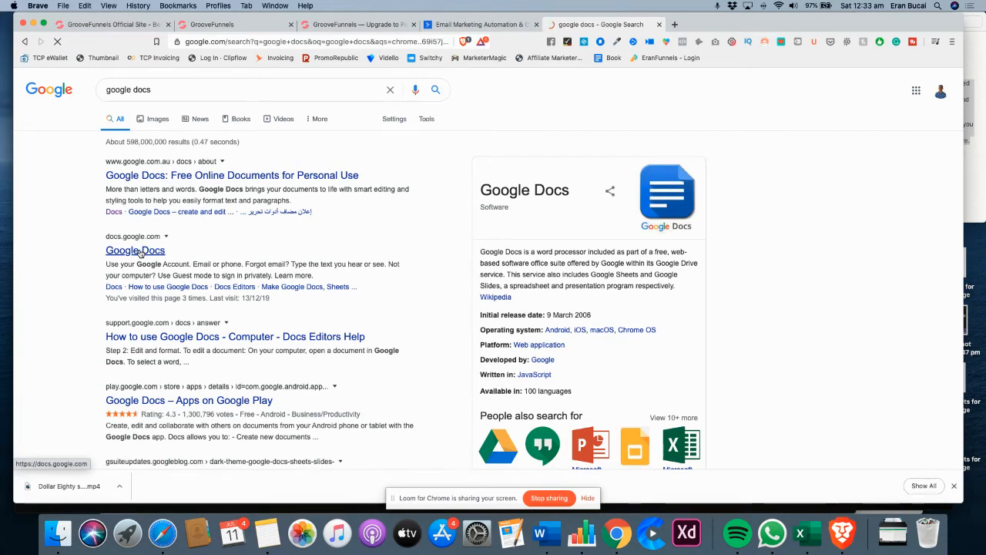
pyautogui.click(138, 252)
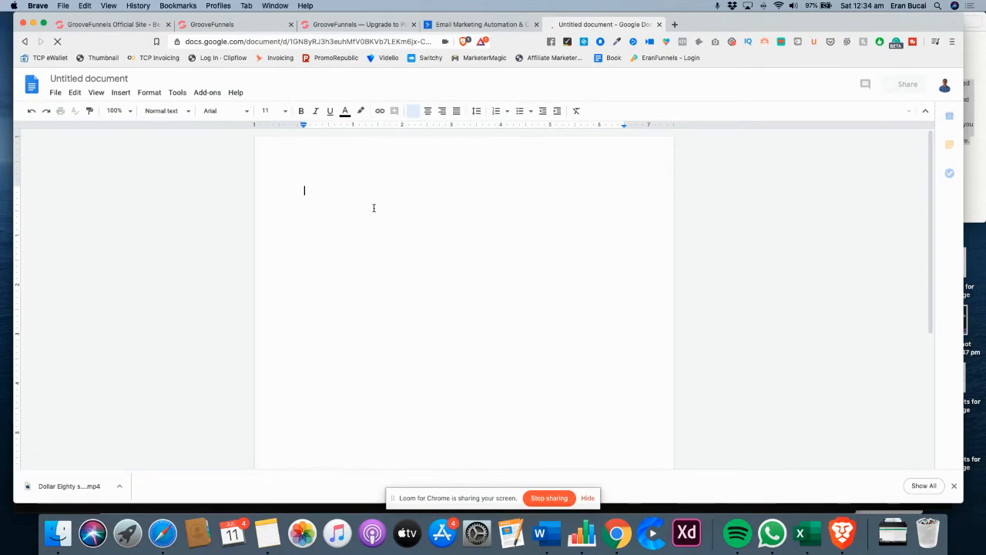
# Write the cost lines "GetResponse - email marketing = $15/momth" and "Podia, course and membership/ = $79/month" in the blank document
pyautogui.write('GetRe')
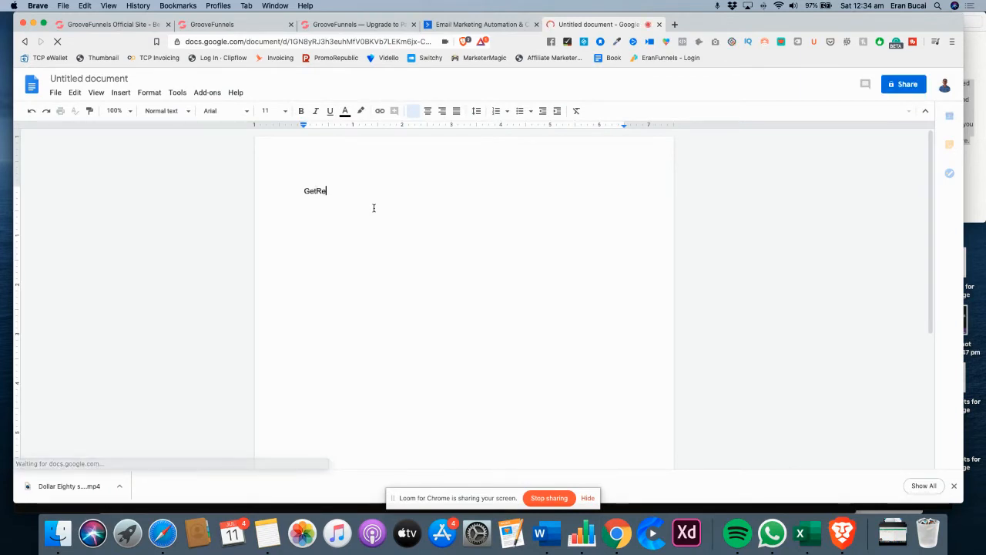
pyautogui.write('sponse - email mar')
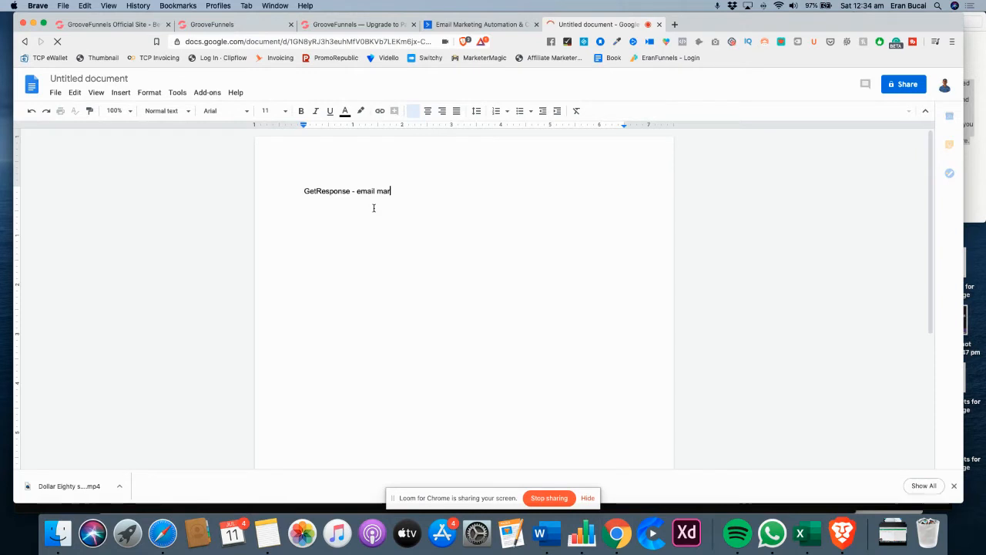
pyautogui.write('keting = $15/momth')
pyautogui.press('Return')
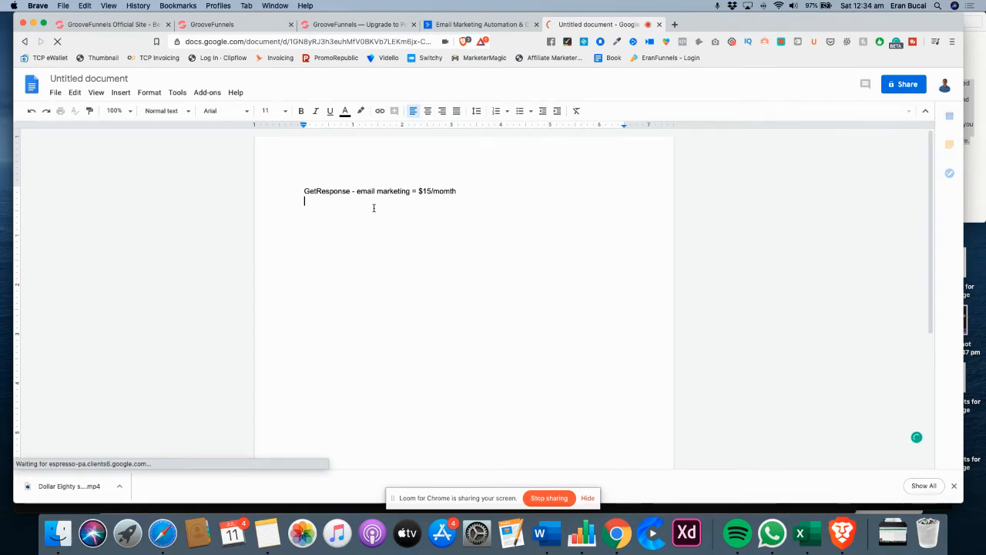
pyautogui.write('Podia, course and membership/ = ')
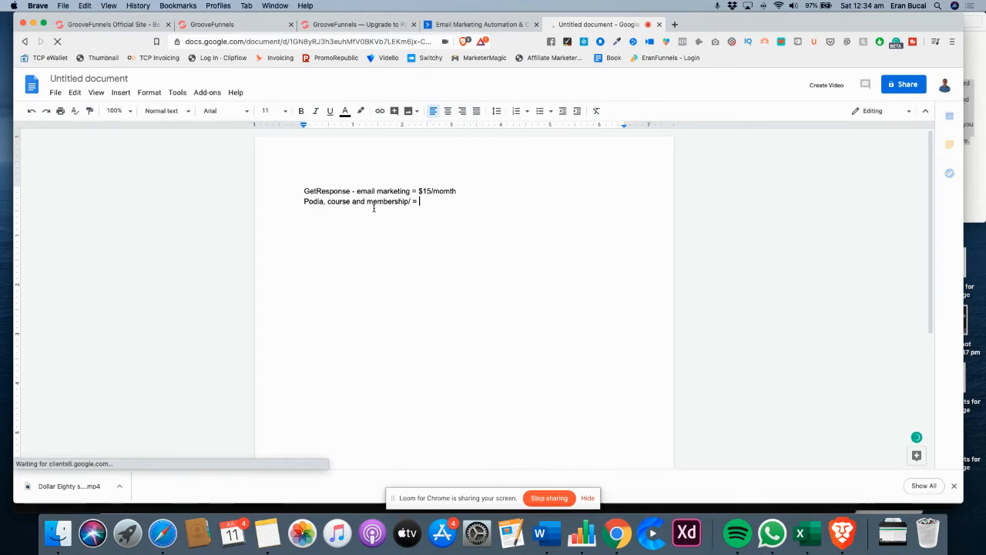
pyautogui.write('$79/month')
pyautogui.press('Return')
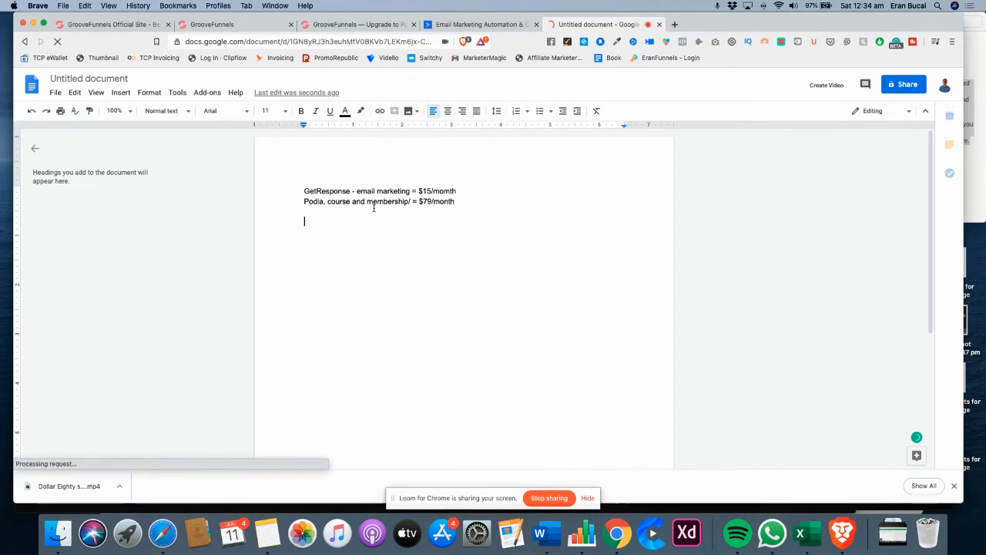
# Add the line "Webinar Ninija = webinars = $49/month" below the Podia line, followed by a blank line
pyautogui.write('Webinar Ninija ')
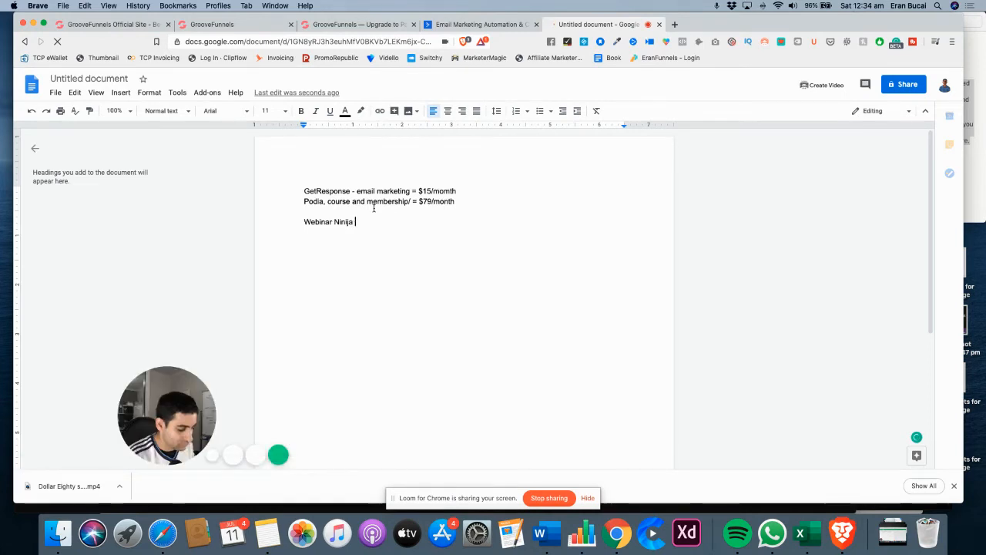
pyautogui.write('= webinars')
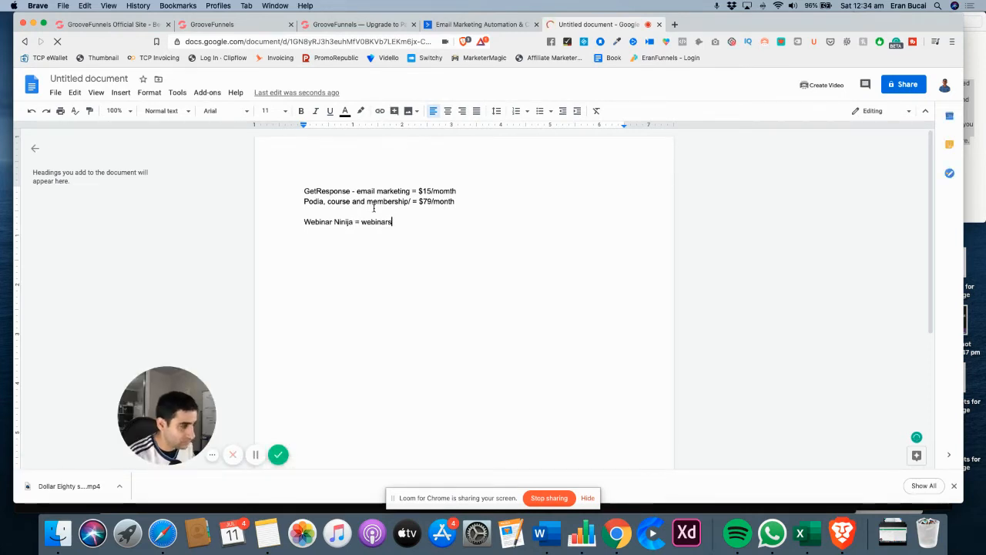
pyautogui.write(' = $49/month')
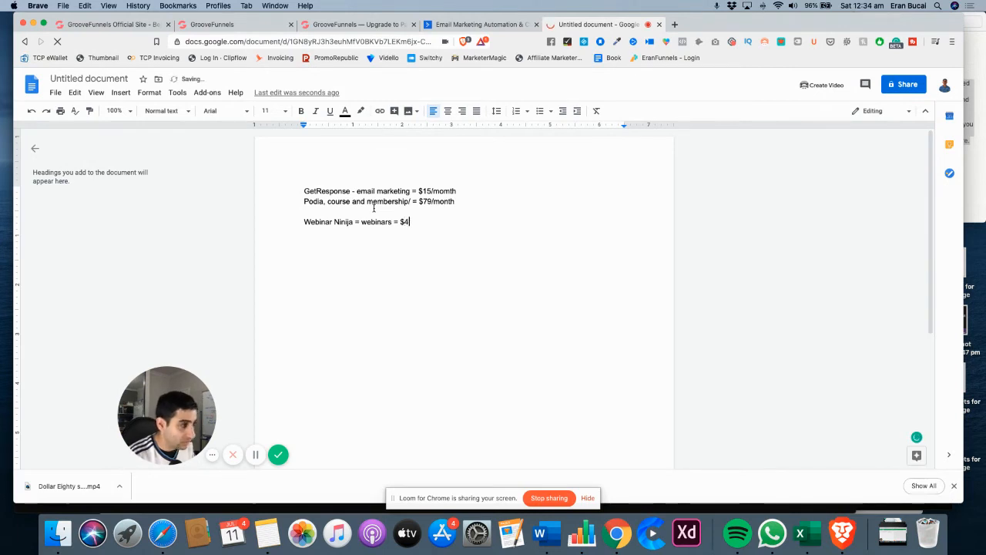
pyautogui.press('Return')
pyautogui.press('Return')
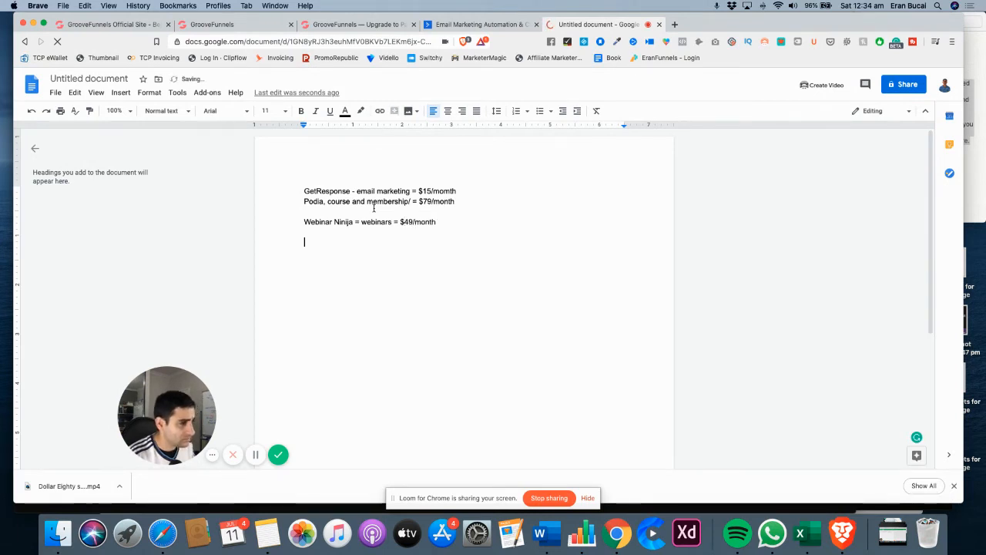
# Add the line "Vidello = video hosting = $297/year" to the cost list
pyautogui.write('Vidello')
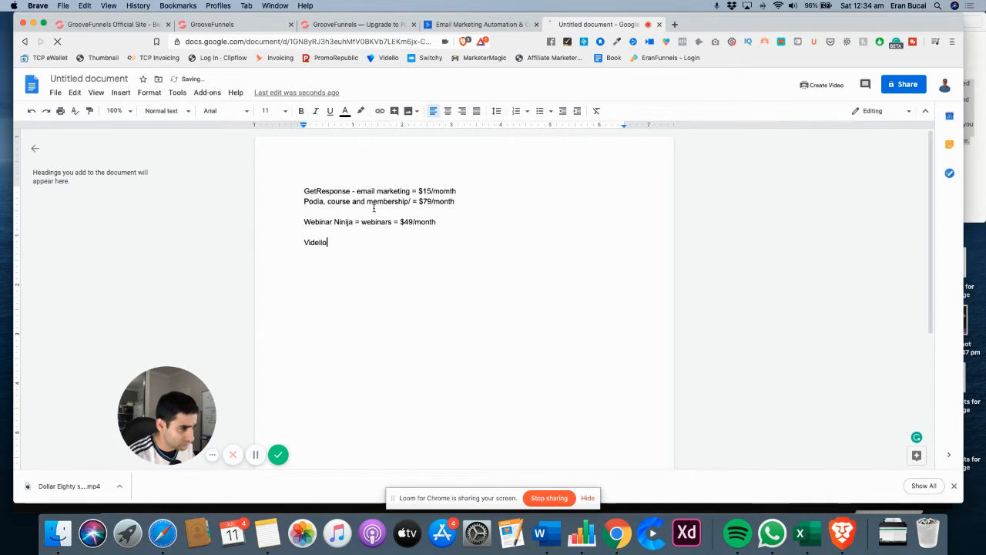
pyautogui.write(' = ')
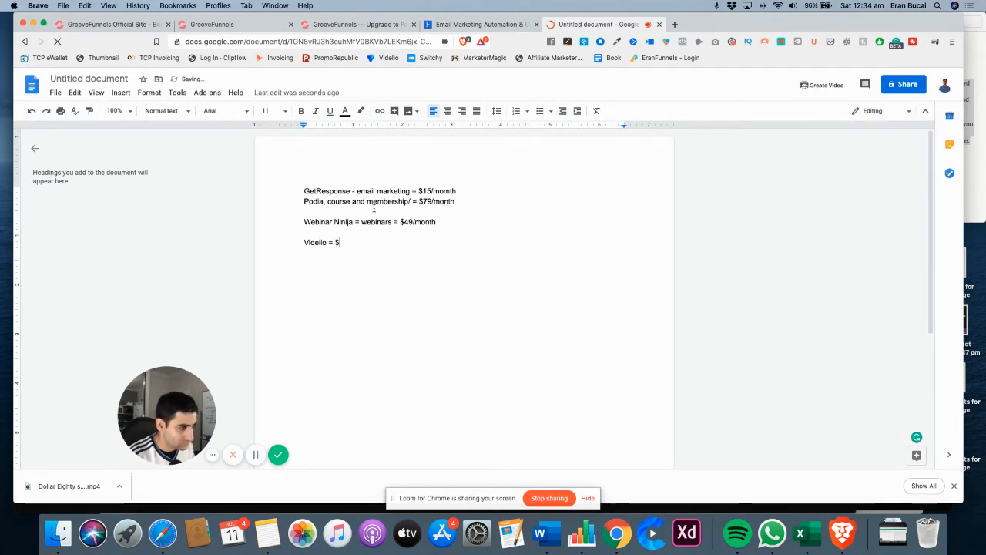
pyautogui.write('$')
pyautogui.press('BackSpace')
pyautogui.write('video')
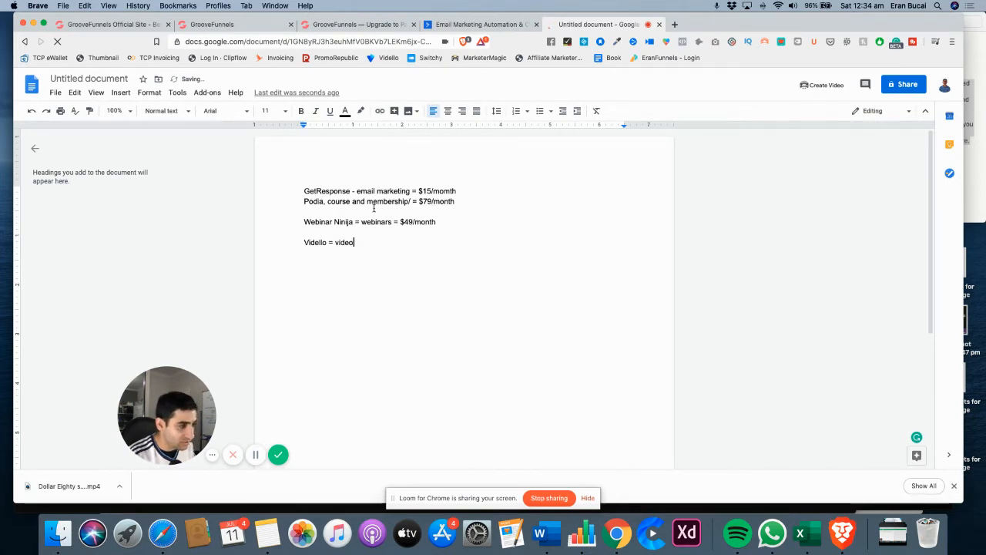
pyautogui.write(' hosting = $')
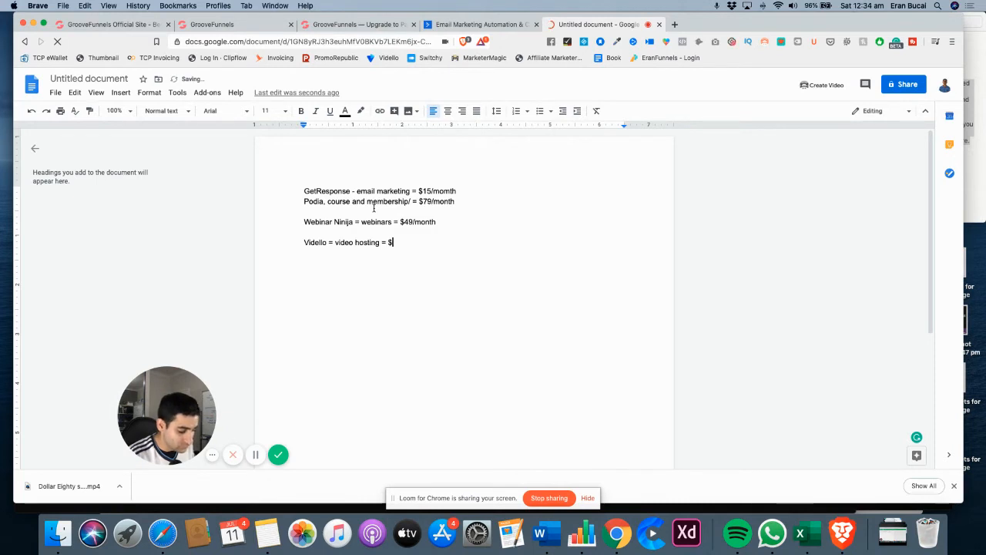
pyautogui.write('297')
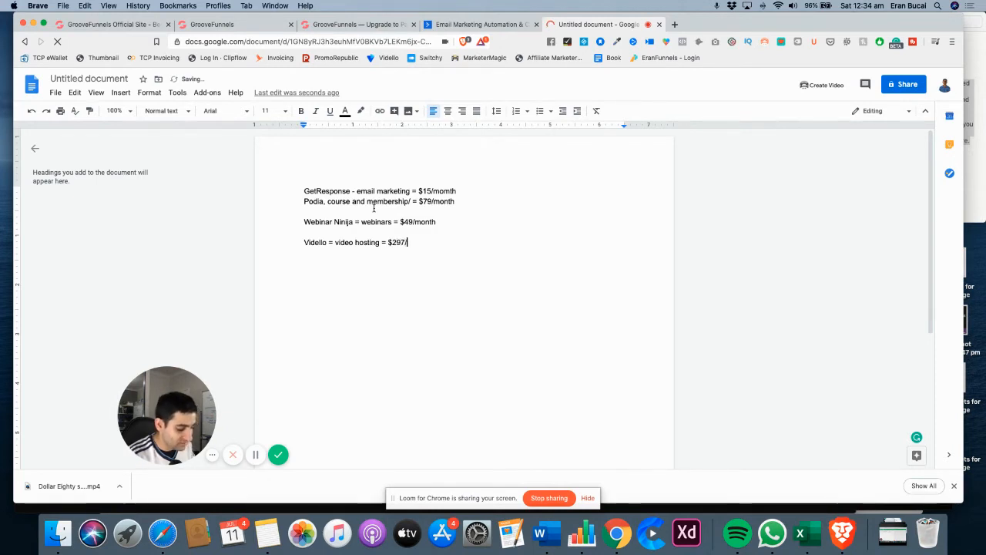
pyautogui.write('/year')
pyautogui.press('Return')
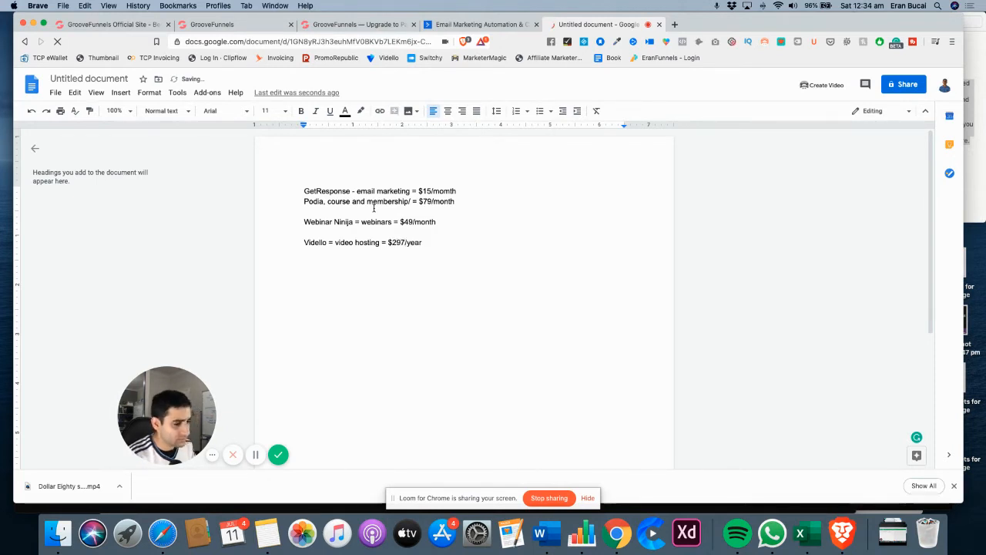
# Add the line "EranFunnels $3000/year" below the Vidello line, separated by a blank line
pyautogui.press('Return')
pyautogui.write('EranFun')
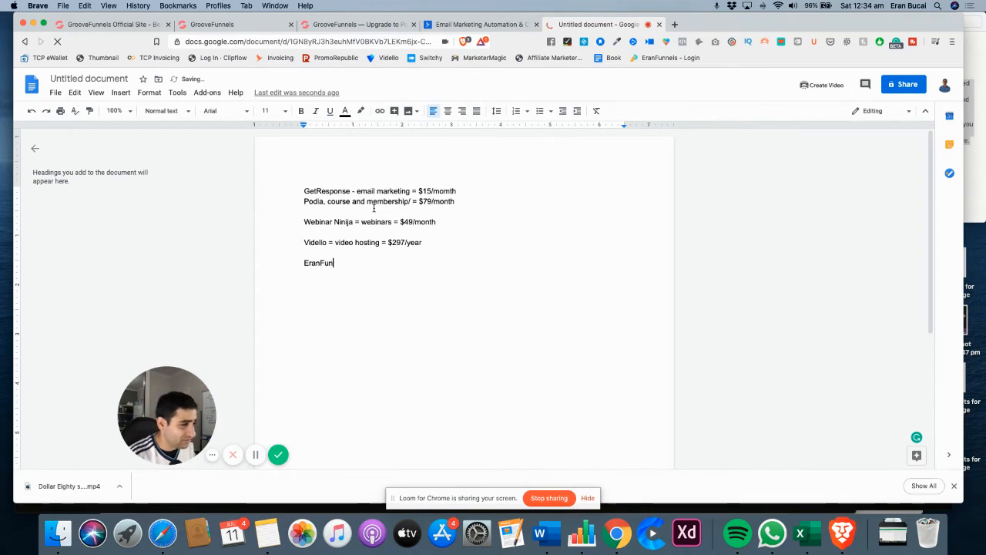
pyautogui.write('nels  ')
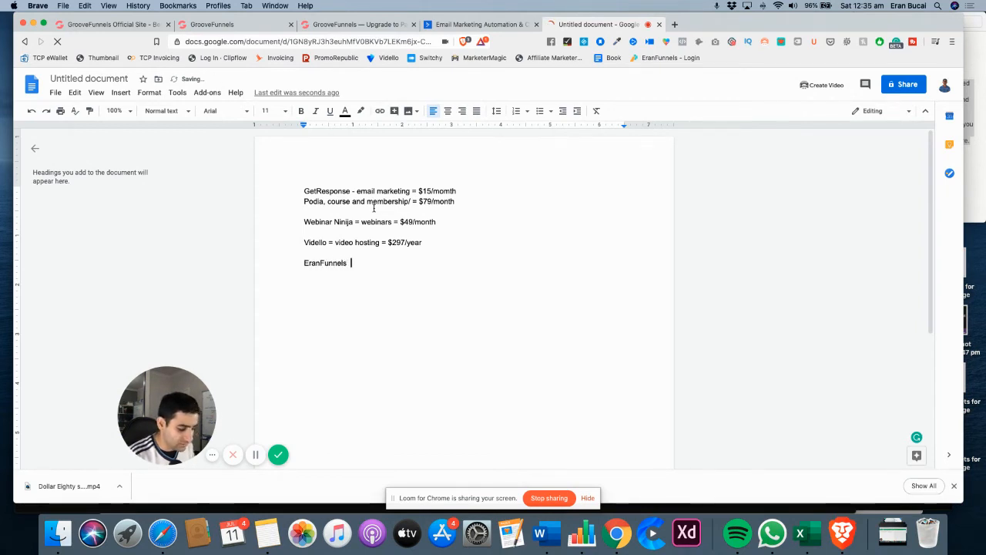
pyautogui.write('$')
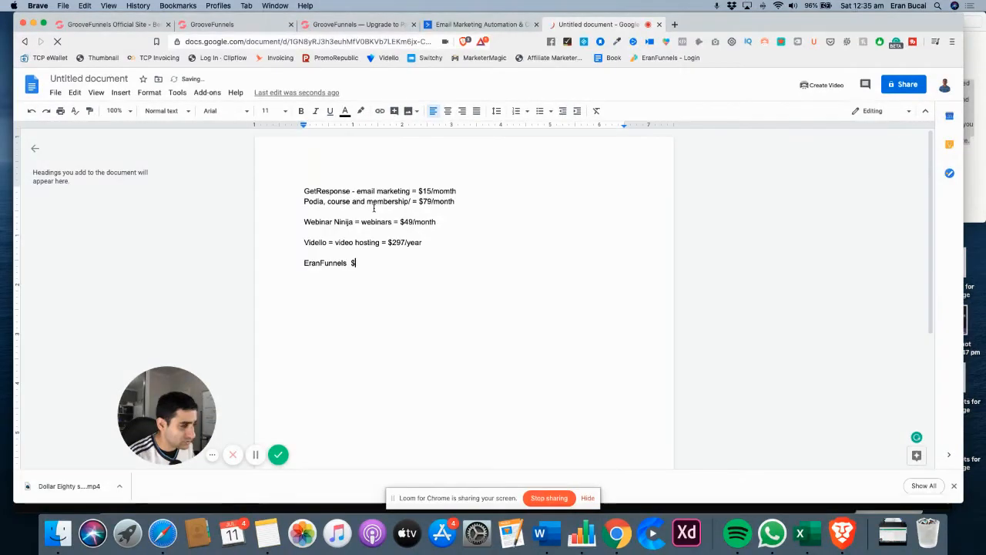
pyautogui.write('3000')
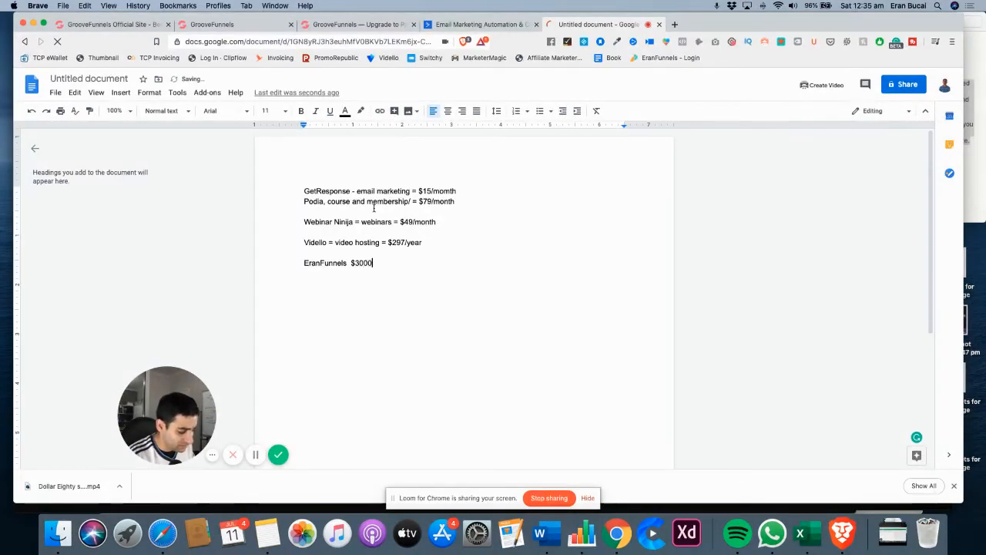
pyautogui.write('/year')
pyautogui.press('Return')
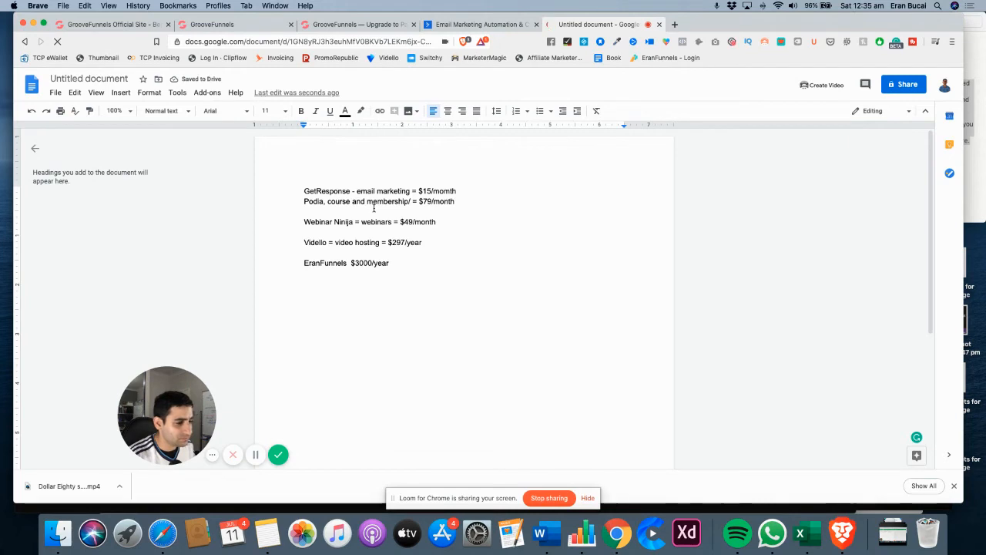
# Highlight the yearly amounts of EranFunnels and Vidello in the cost list, and return to the GrooveFunnels dashboard
pyautogui.tripleClick(397, 262)
pyautogui.click(353, 301)
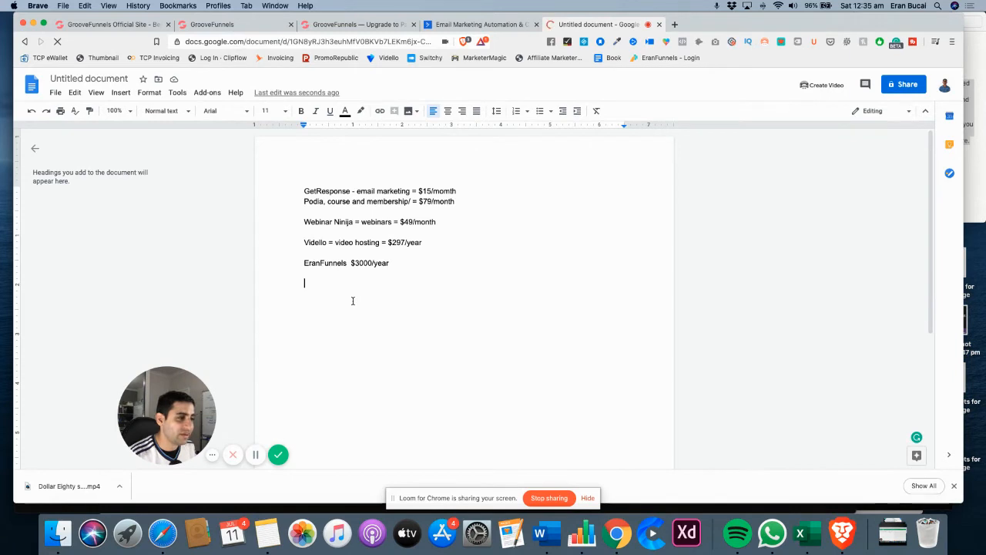
pyautogui.press('Return')
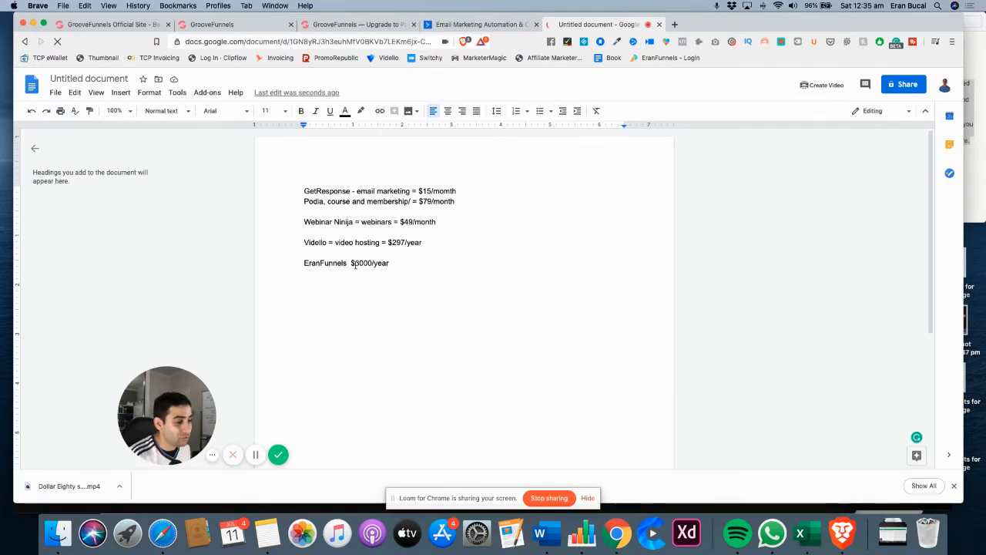
pyautogui.moveTo(352, 263); pyautogui.dragTo(374, 265)
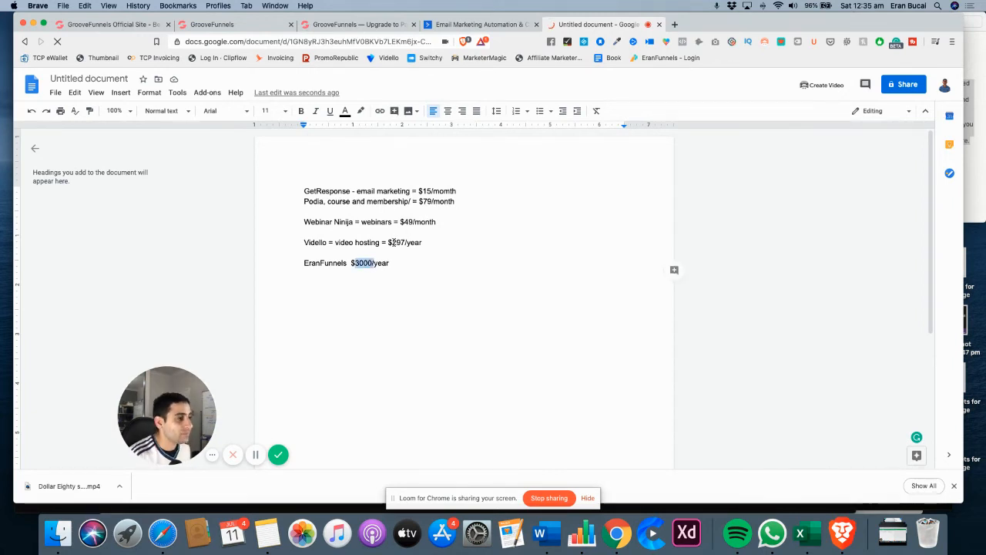
pyautogui.moveTo(392, 242); pyautogui.dragTo(406, 242)
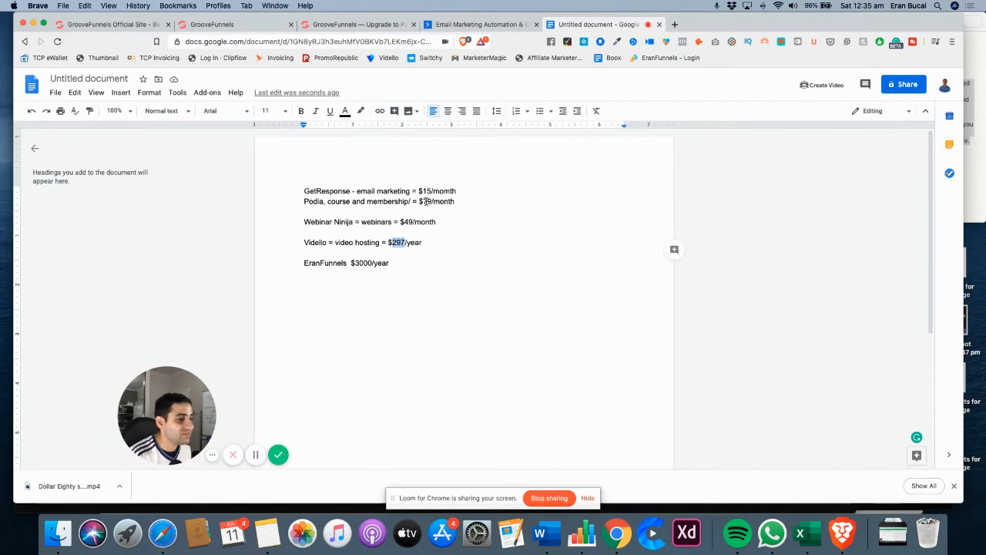
pyautogui.click(241, 25)
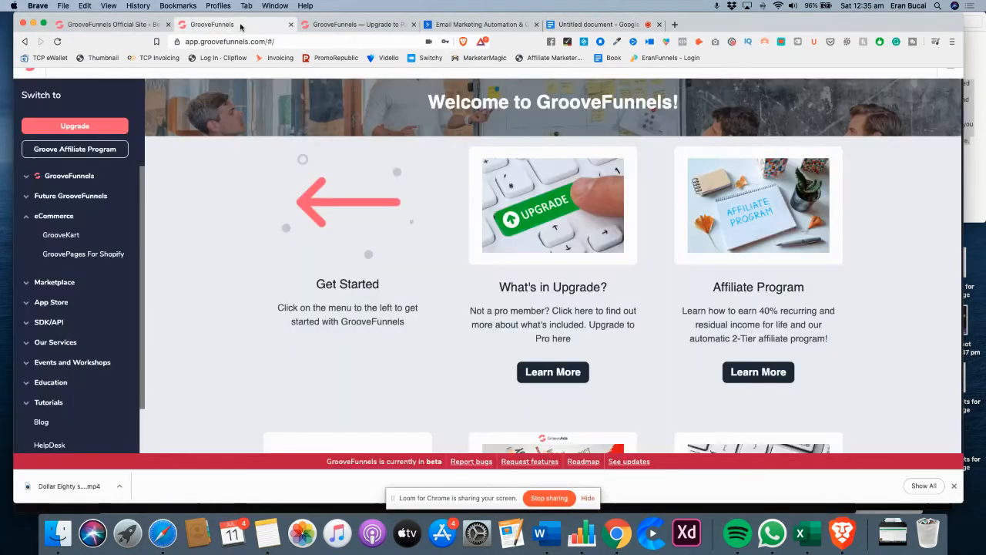
# Open the GrooveFunnels upgrade page and highlight the lifetime payment option of 3 monthly payments of $497
pyautogui.click(373, 29)
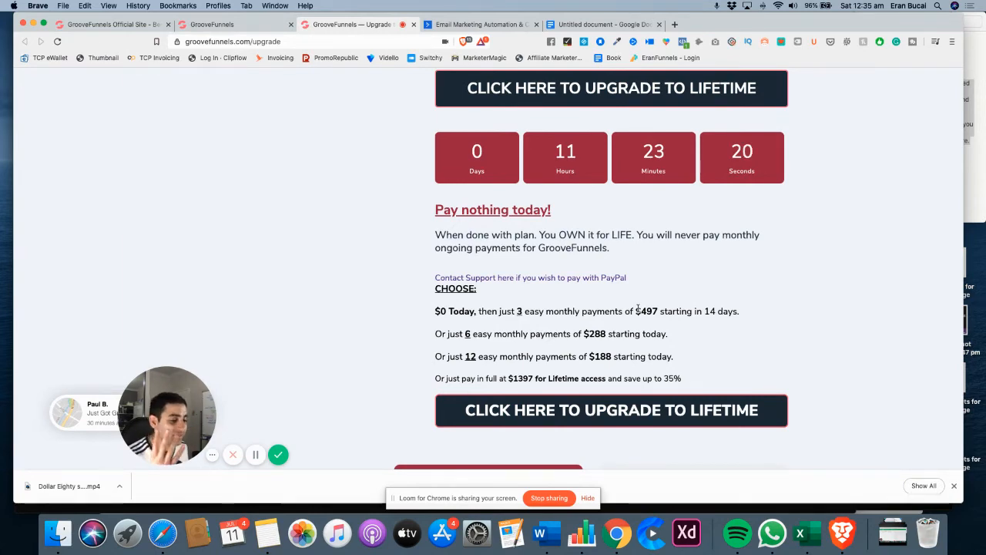
pyautogui.moveTo(507, 311); pyautogui.dragTo(727, 311)
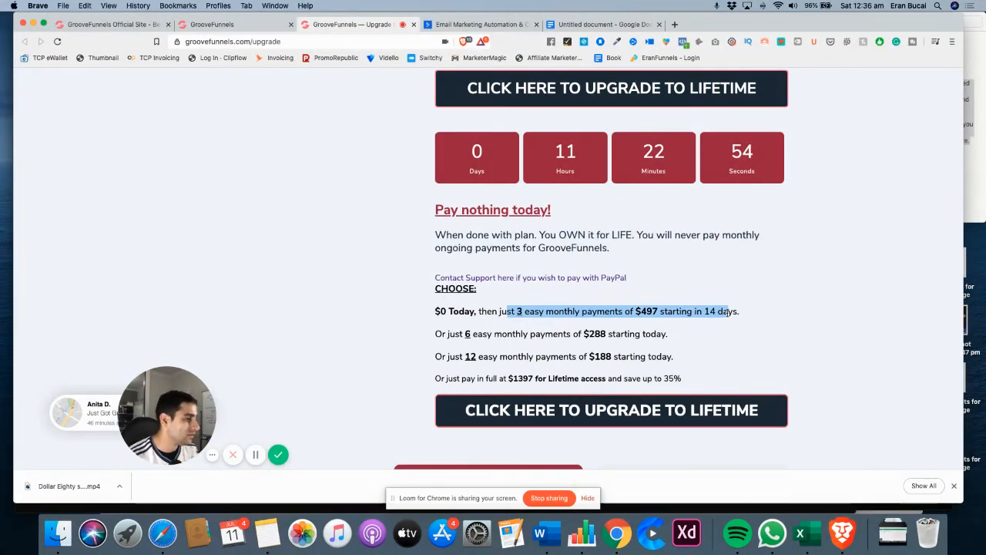
# Review the lifetime plan's affiliate terms and included products, and the Base, Silver and Gold plans on the upgrade page
pyautogui.scroll(-10, 404, 250)
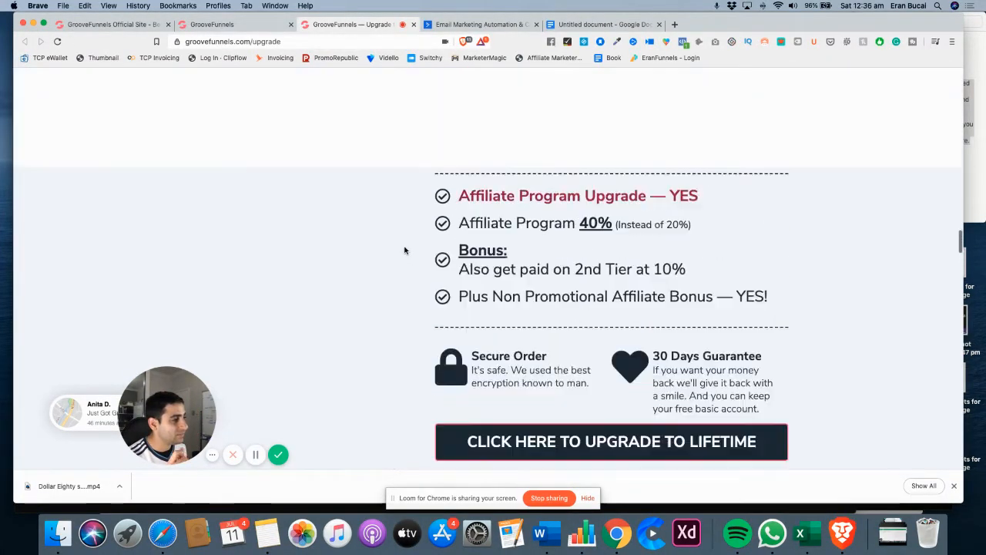
pyautogui.scroll(2, 404, 249)
pyautogui.scroll(3, 404, 250)
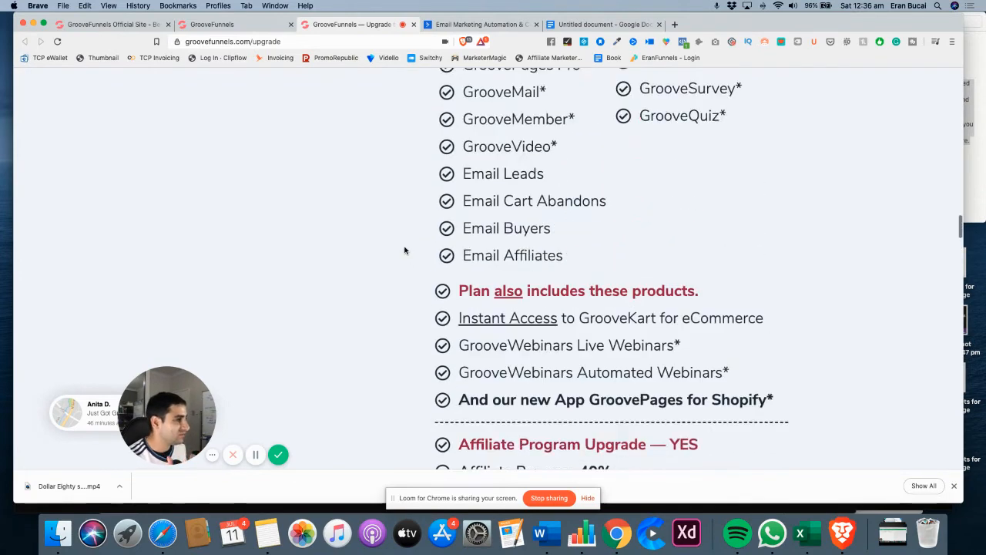
pyautogui.scroll(5, 404, 249)
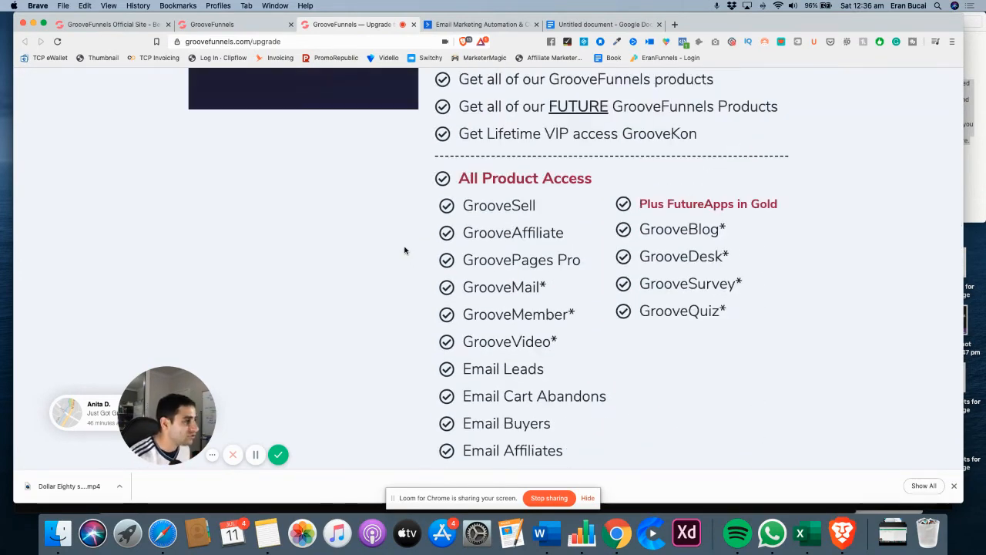
pyautogui.scroll(10, 405, 249)
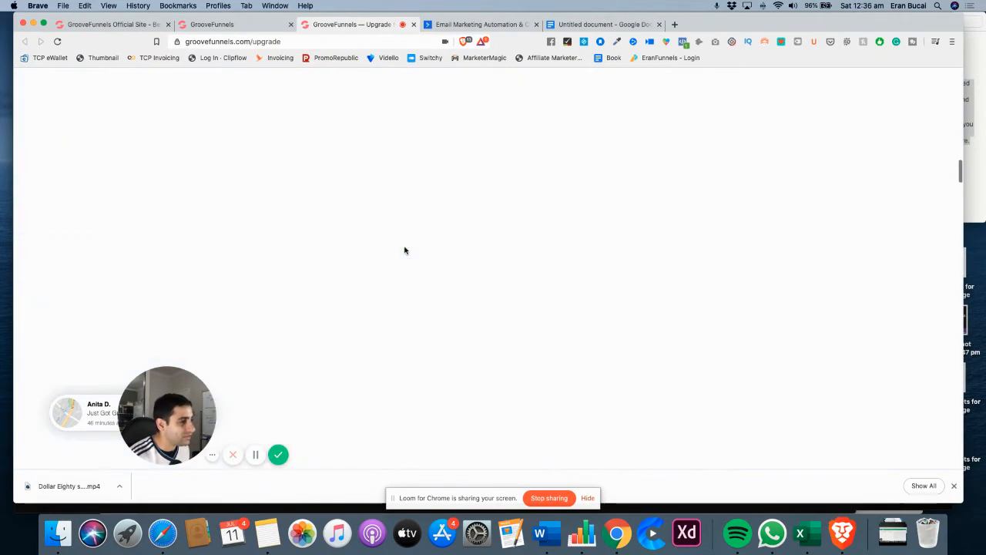
pyautogui.scroll(3, 404, 250)
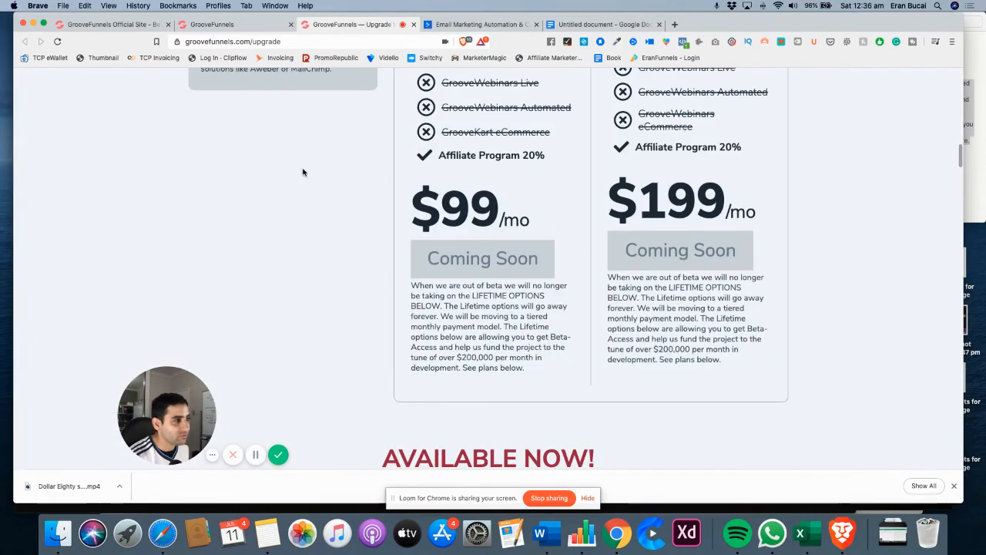
pyautogui.scroll(5, 302, 168)
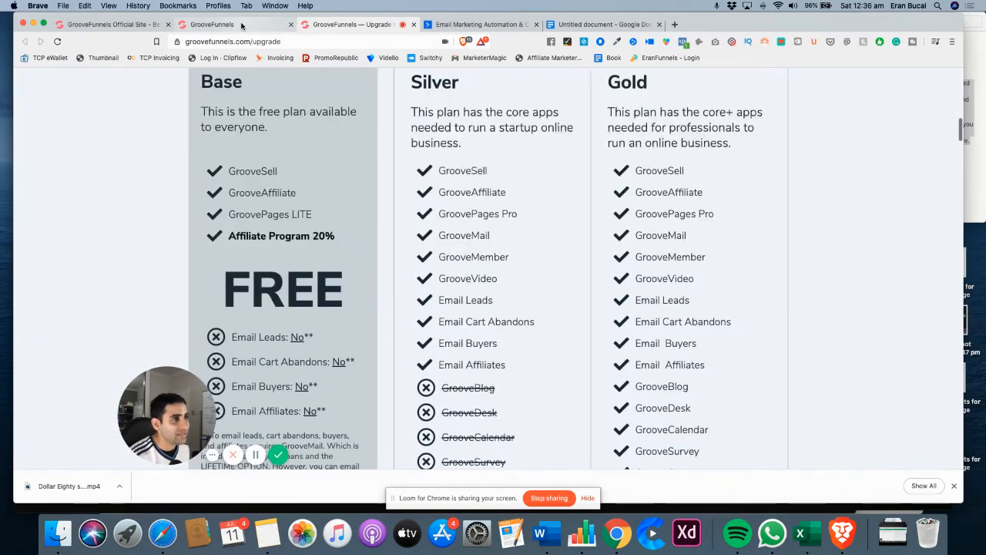
# Show the GrooveFunnels official homepage, and return to the GrooveFunnels dashboard
pyautogui.click(241, 26)
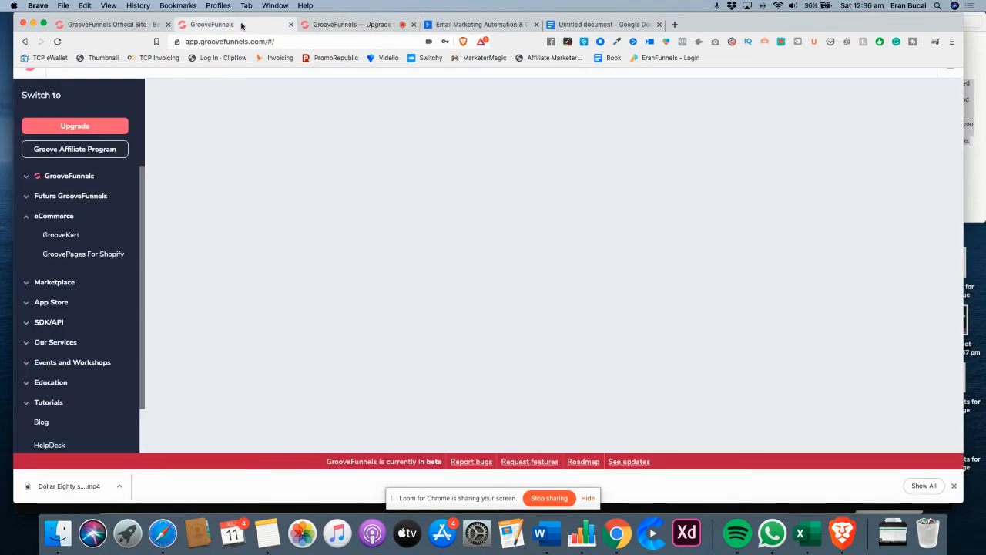
pyautogui.click(120, 24)
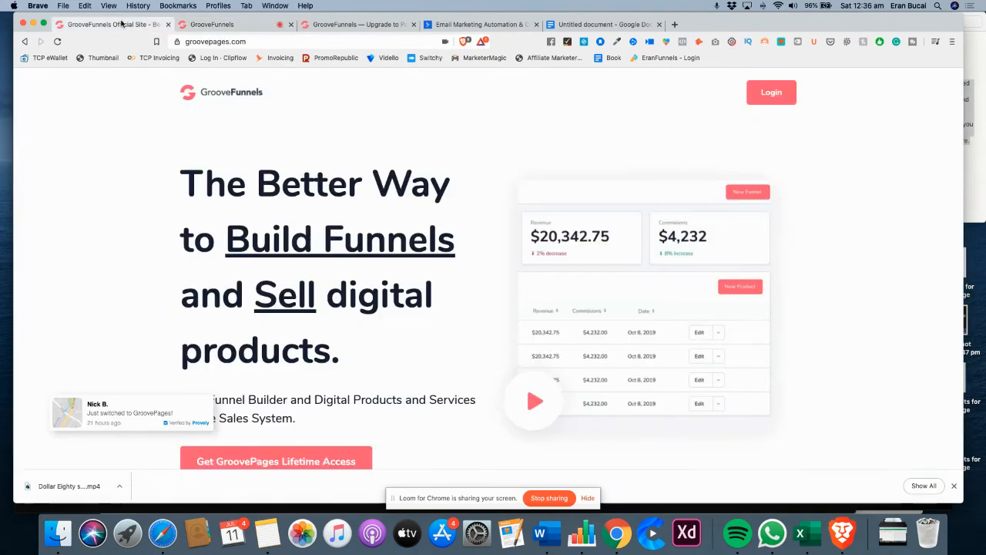
pyautogui.click(227, 26)
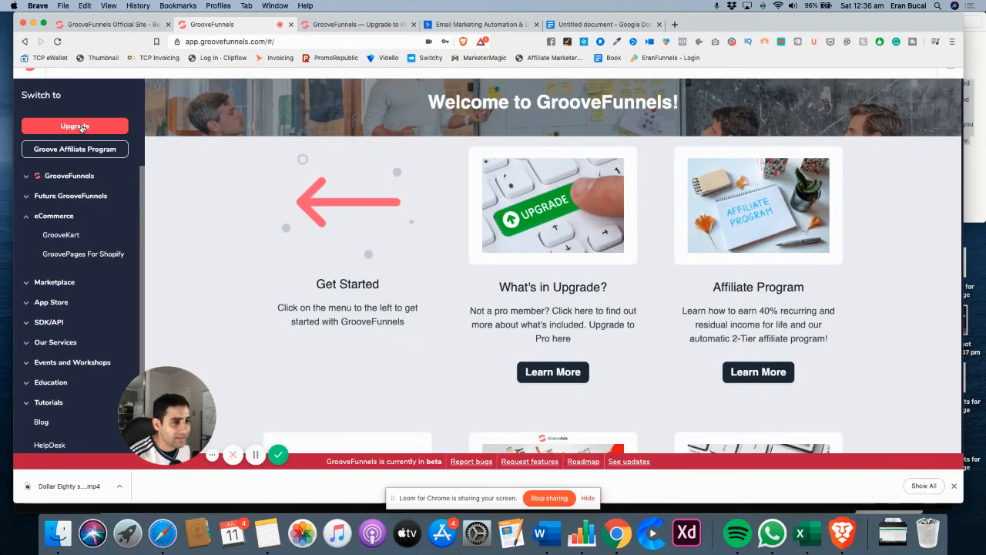
# Go back to the upgrade page's Platinum Lifetime video and dismiss its overlay of suggested videos
pyautogui.click(338, 28)
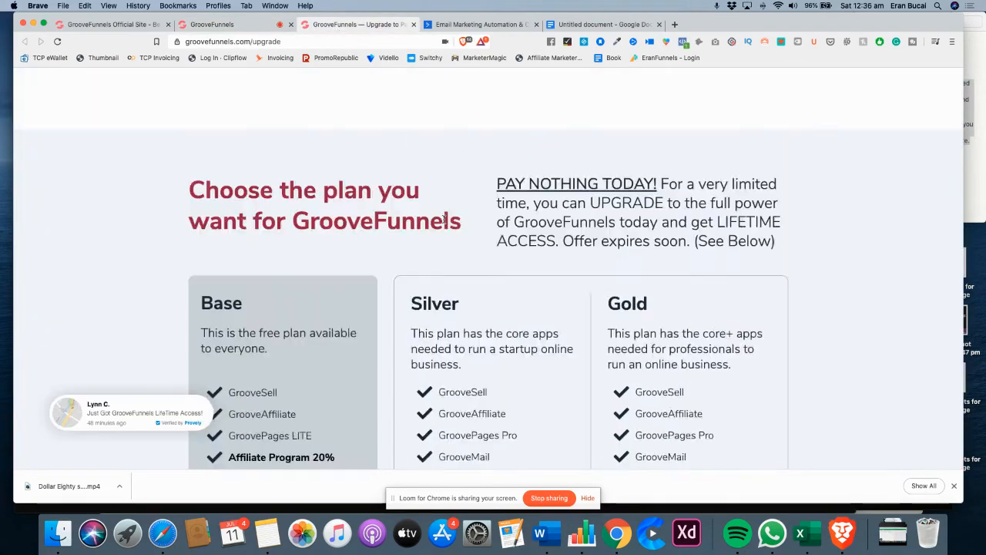
pyautogui.scroll(-1, 444, 219)
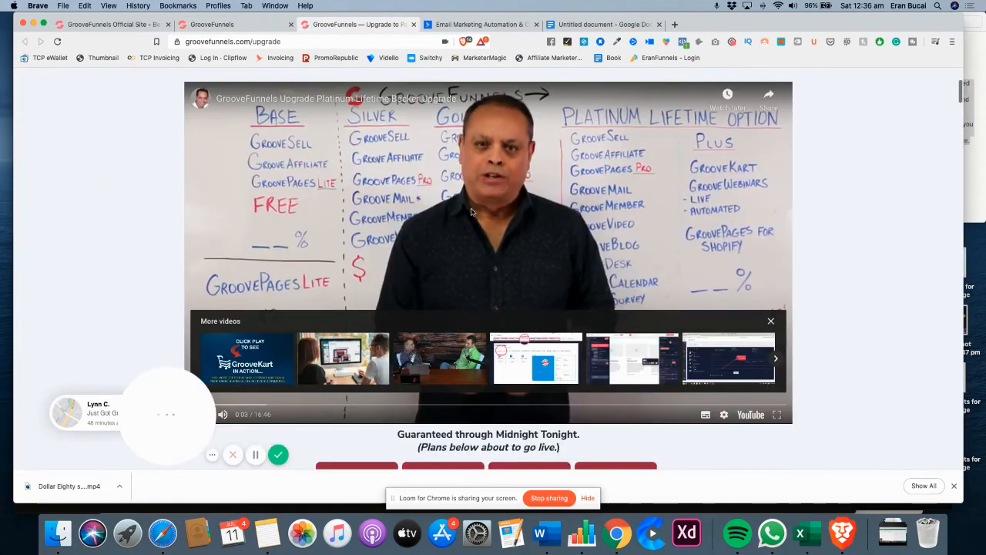
pyautogui.click(769, 323)
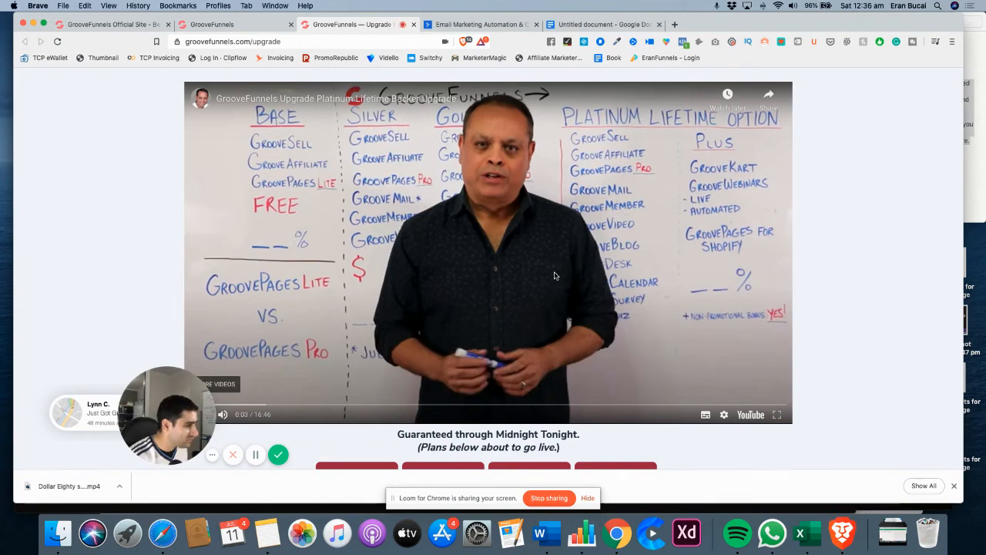